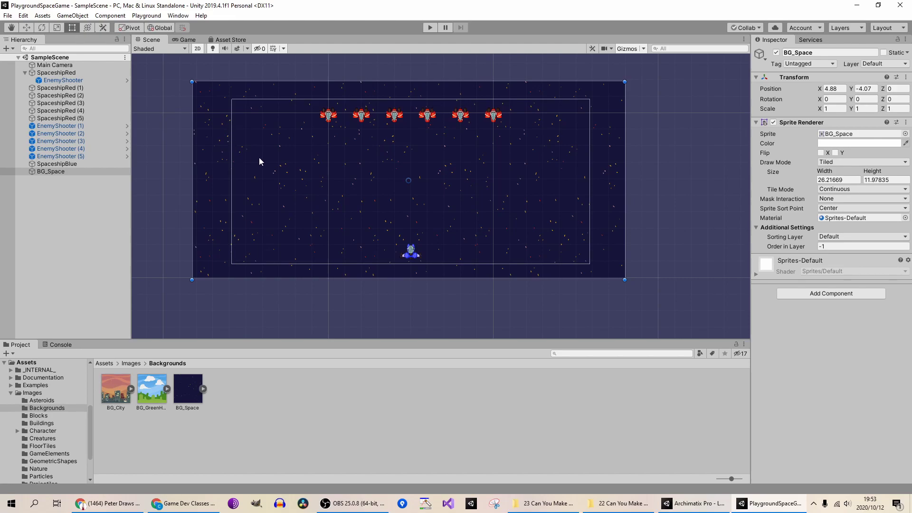
# Parent EnemyShooter (1) through (5) to the matching SpaceshipRed (1) through (5) objects
pyautogui.moveTo(306, 187); pyautogui.dragTo(346, 209, button='middle')
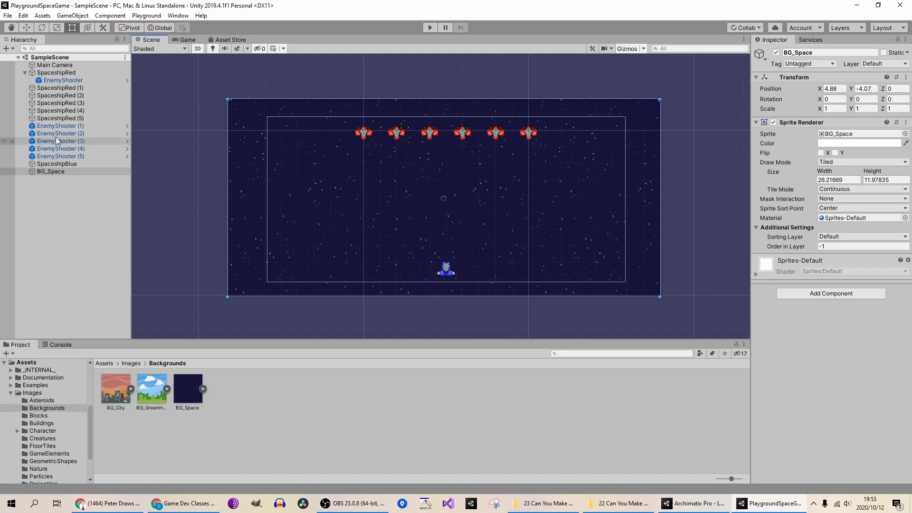
pyautogui.moveTo(64, 127); pyautogui.dragTo(62, 88)
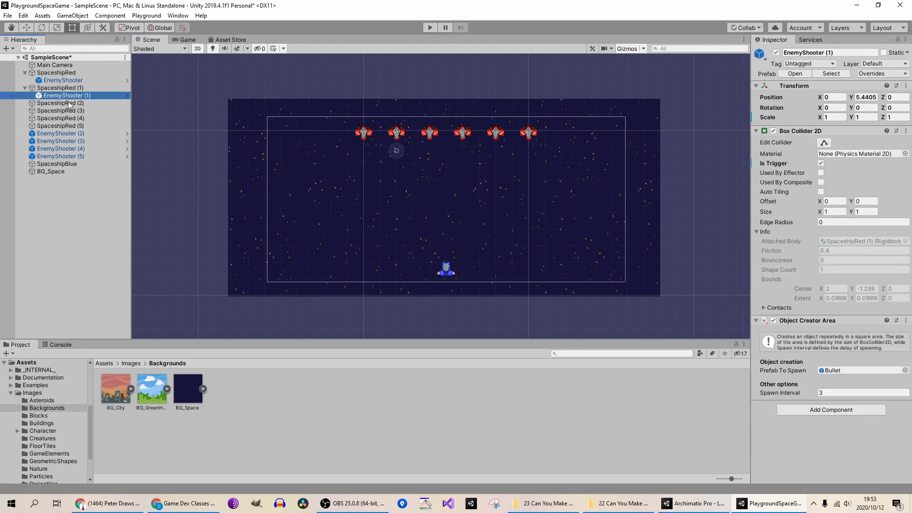
pyautogui.moveTo(61, 134); pyautogui.dragTo(73, 149)
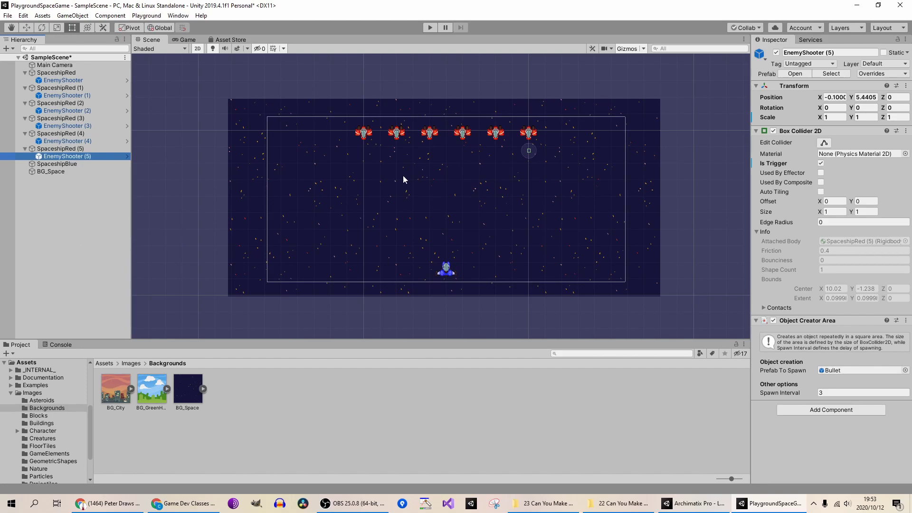
# Add an Object Shooter component to the SpaceshipBlue object
pyautogui.scroll(1, 432, 198)
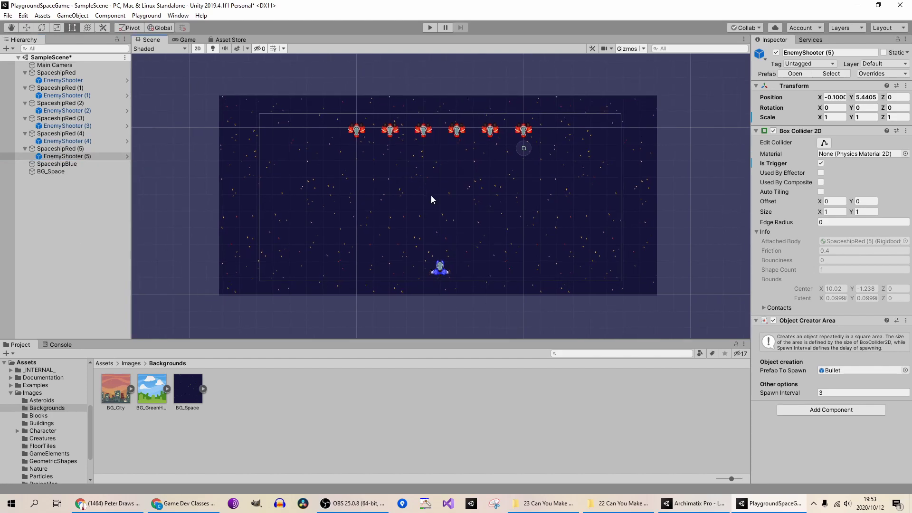
pyautogui.scroll(3, 431, 196)
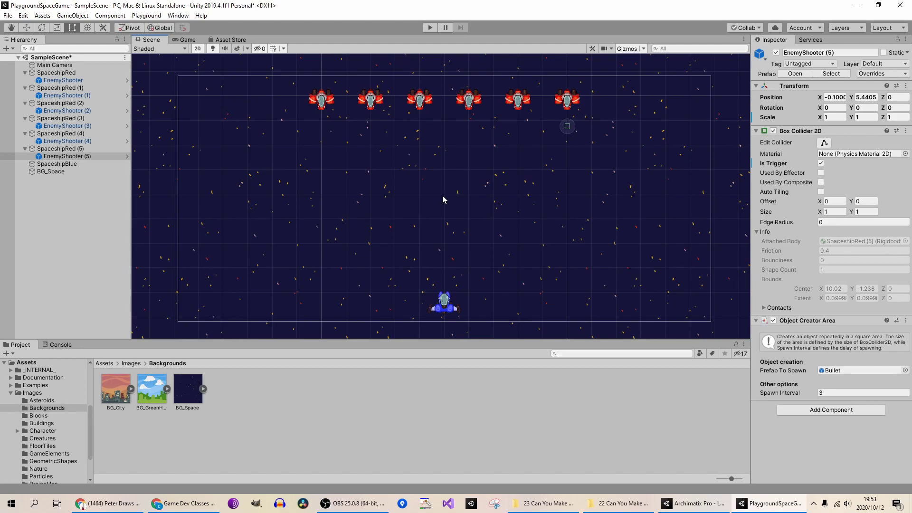
pyautogui.click(62, 165)
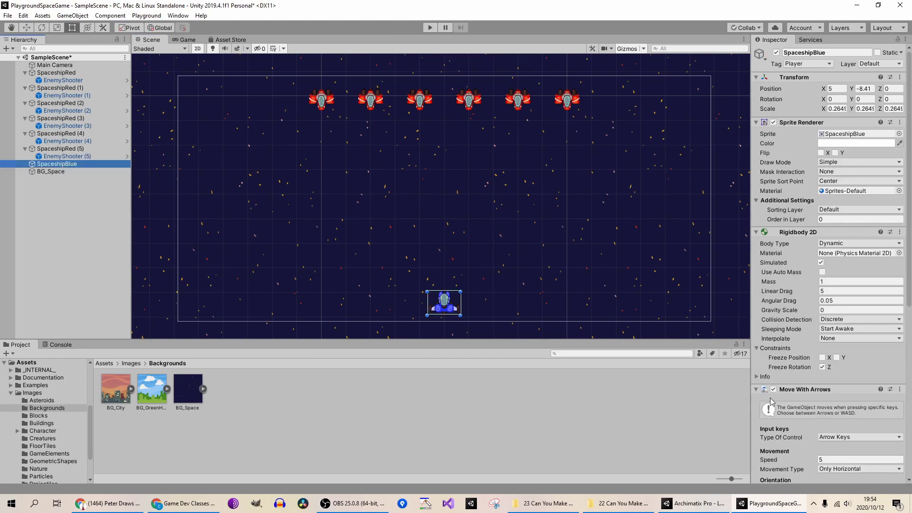
pyautogui.scroll(-10, 763, 401)
pyautogui.click(792, 471)
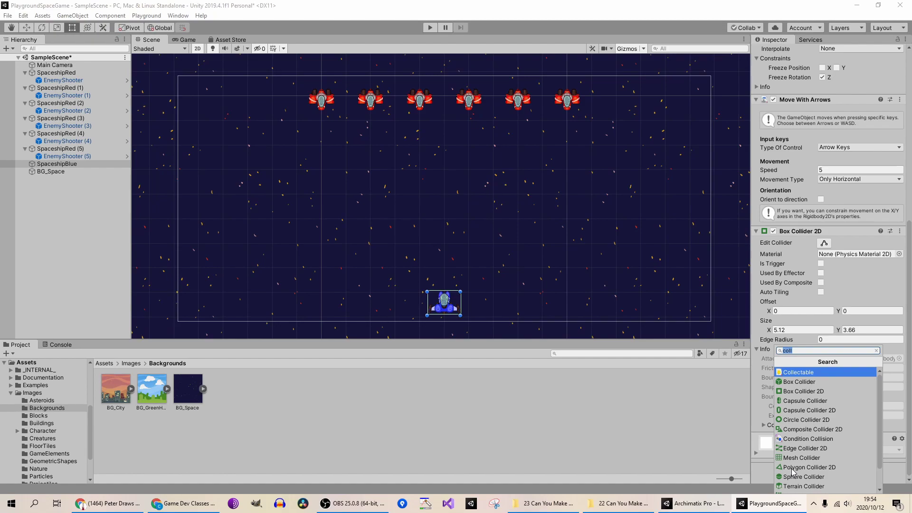
pyautogui.write('shooter')
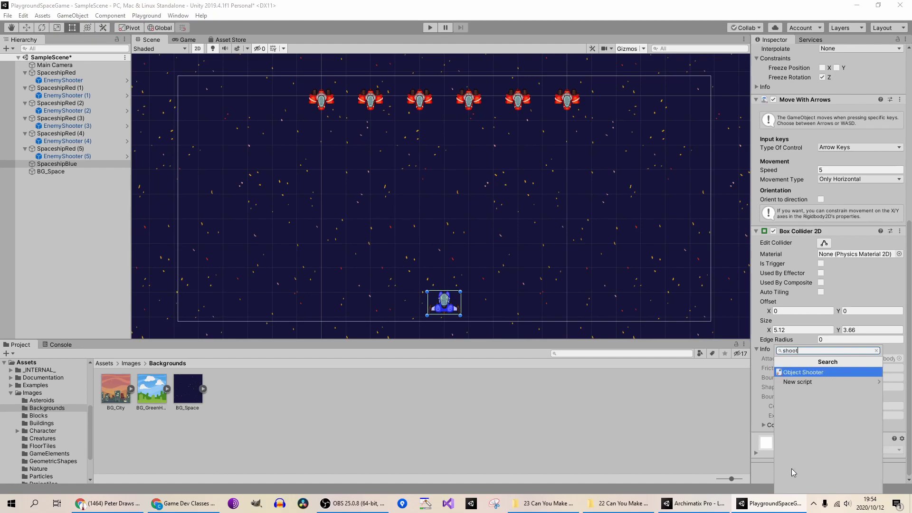
pyautogui.press('Return')
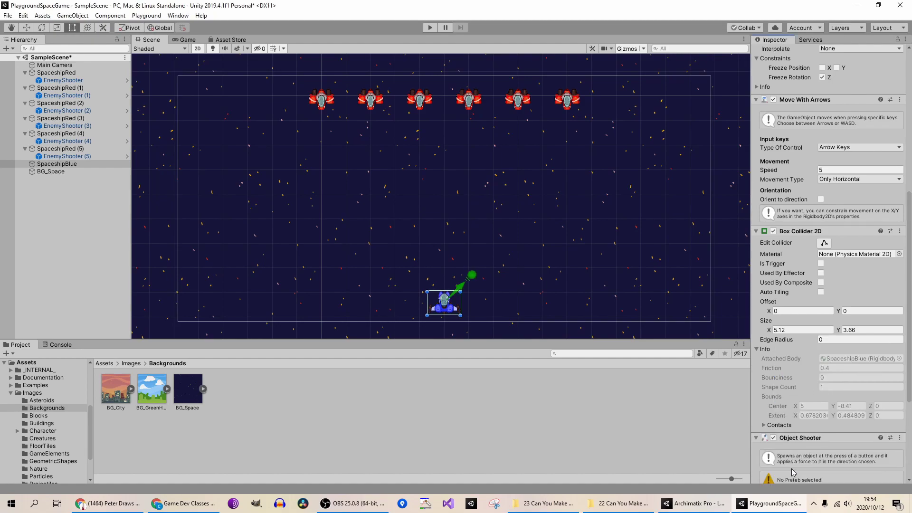
# Assign the Bullet prefab from the Assets folder as SpaceshipBlue's Object Shooter Prefab To Spawn
pyautogui.click(374, 109)
pyautogui.scroll(-1, 698, 223)
pyautogui.click(71, 163)
pyautogui.scroll(-10, 850, 313)
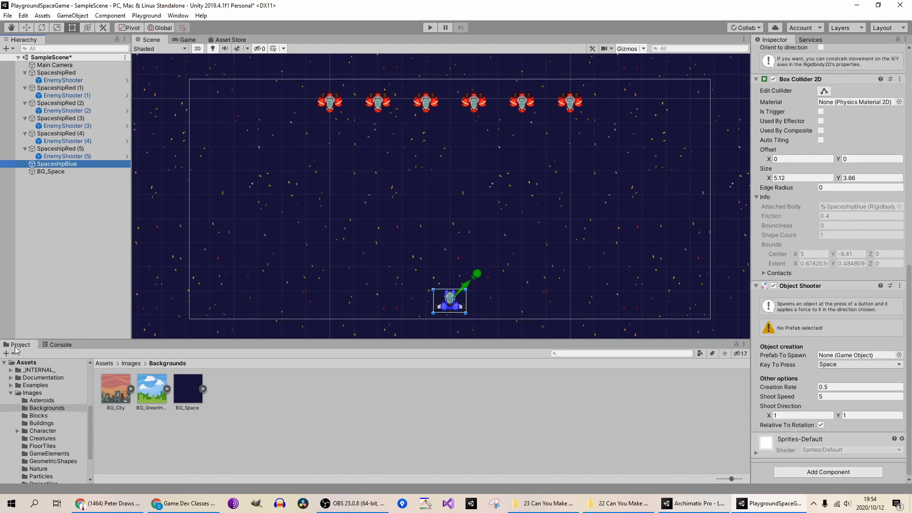
pyautogui.click(36, 364)
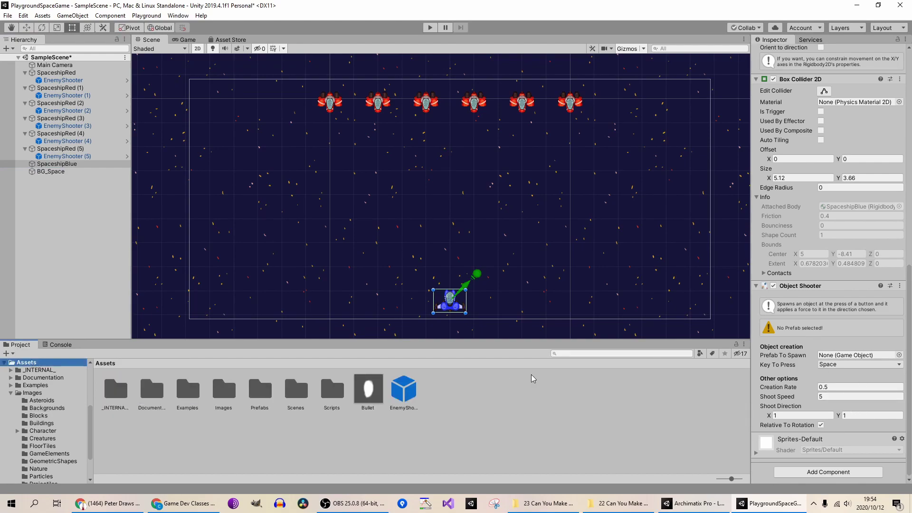
pyautogui.moveTo(366, 393); pyautogui.dragTo(845, 359)
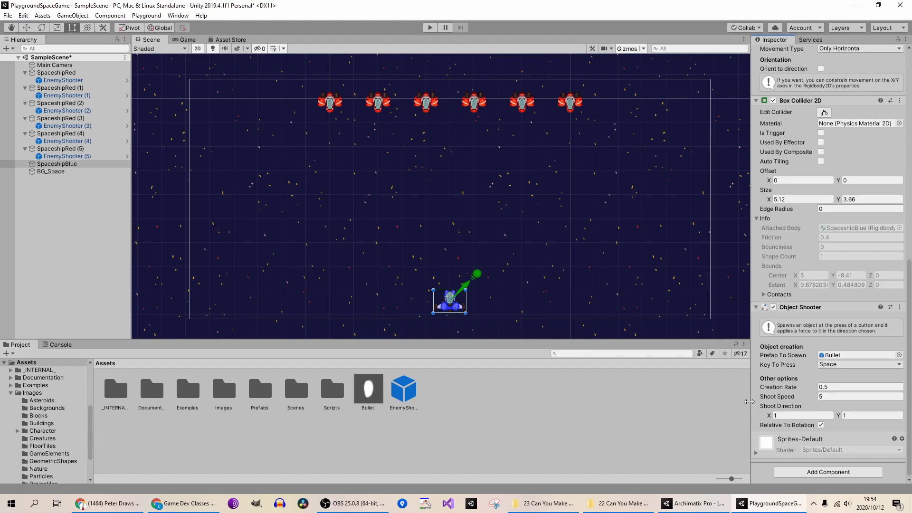
# Set the Object Shooter's Shoot Direction X to 0 and play-test the game briefly
pyautogui.click(789, 415)
pyautogui.write('0')
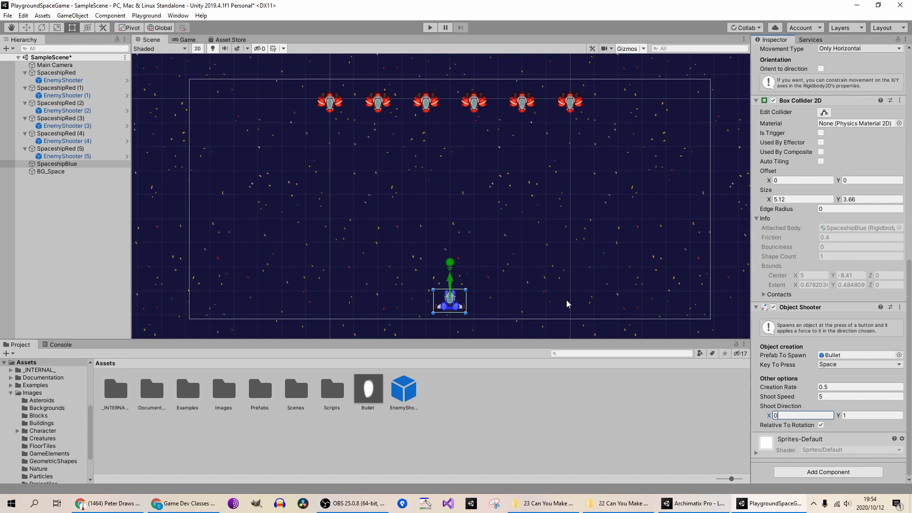
pyautogui.click(430, 28)
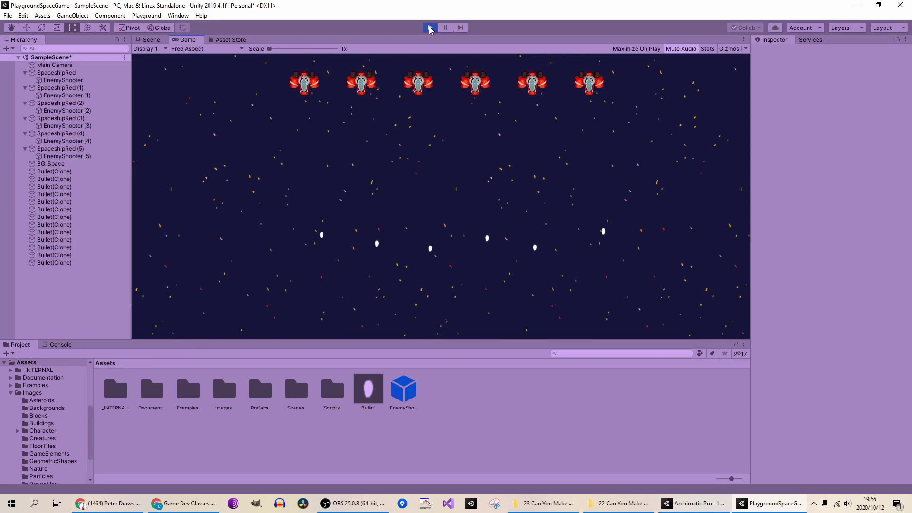
pyautogui.click(430, 27)
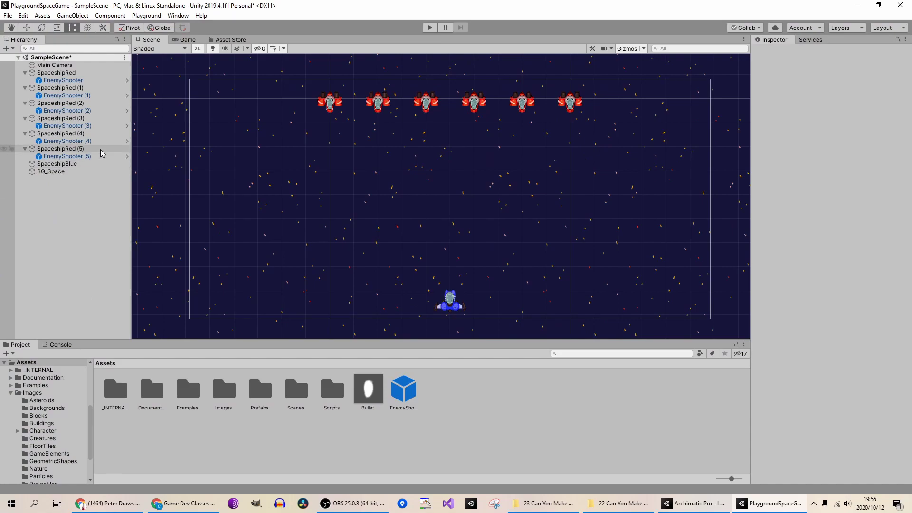
# Create an empty child object under SpaceshipBlue and name it Shooter
pyautogui.click(109, 167)
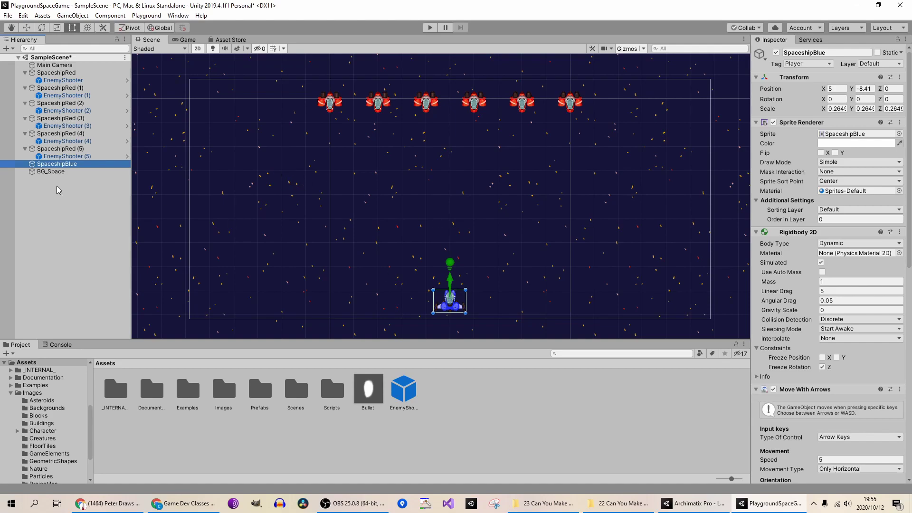
pyautogui.rightClick(52, 164)
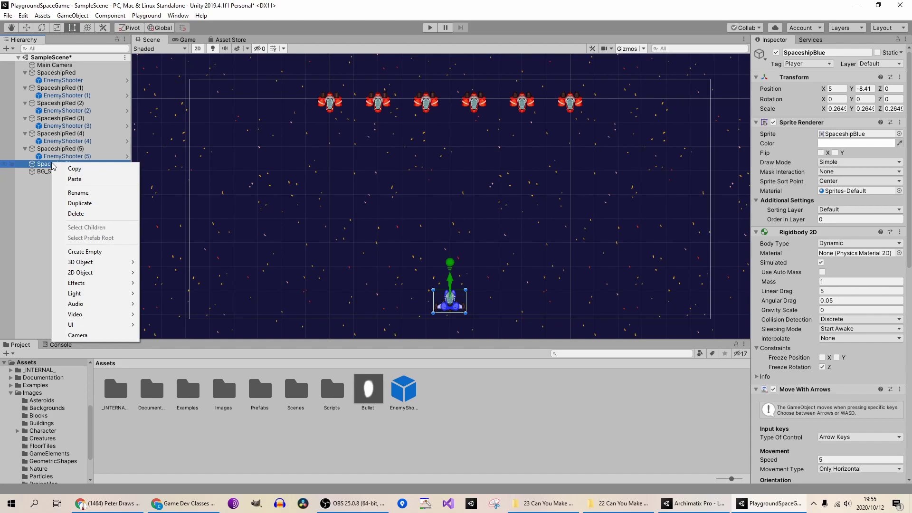
pyautogui.click(95, 251)
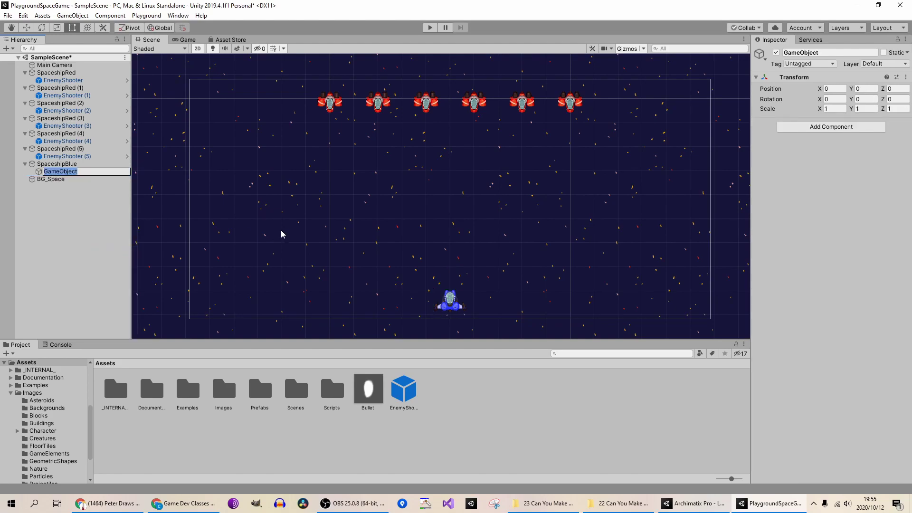
pyautogui.write('Shooter')
pyautogui.press('Return')
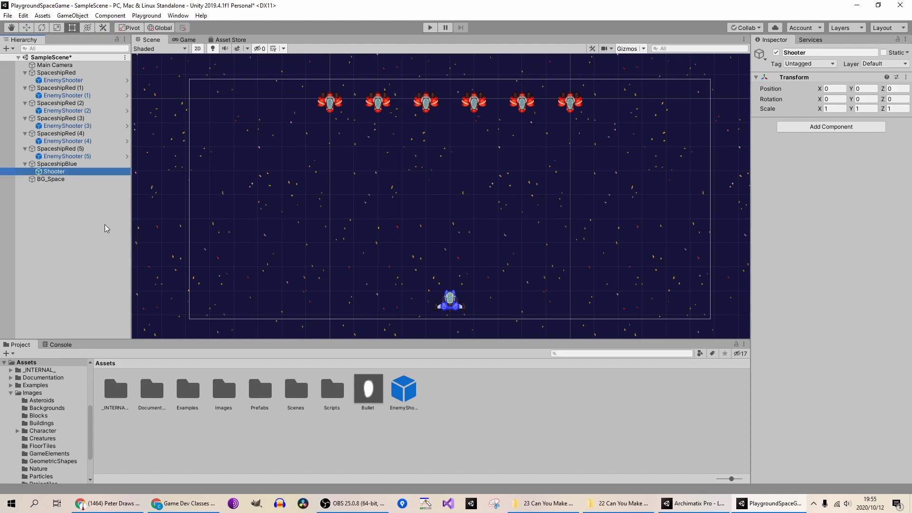
# Move the Object Shooter component from SpaceshipBlue to its Shooter child and check the components on both objects
pyautogui.click(63, 164)
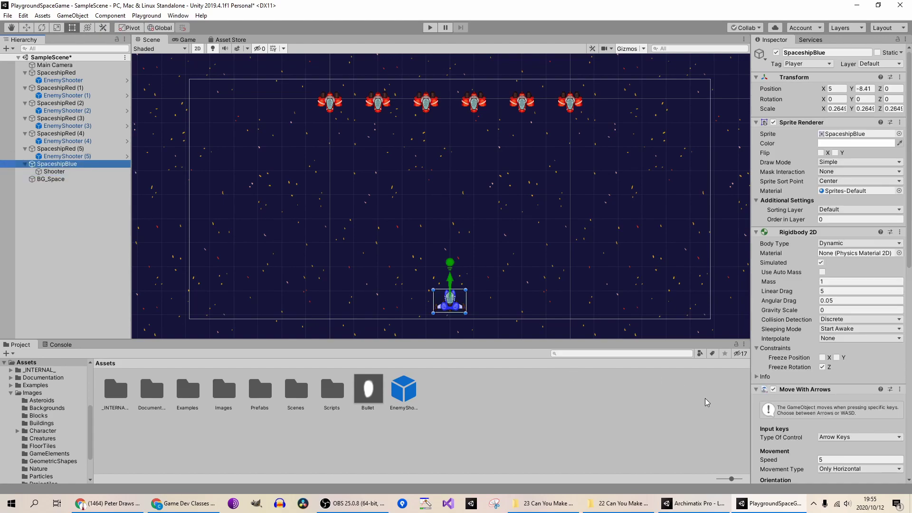
pyautogui.scroll(-15, 812, 390)
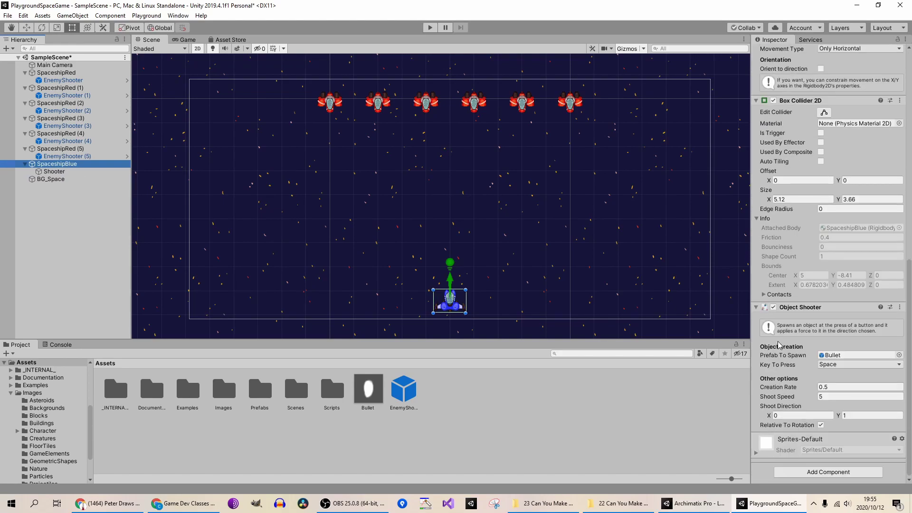
pyautogui.moveTo(791, 308); pyautogui.dragTo(61, 174)
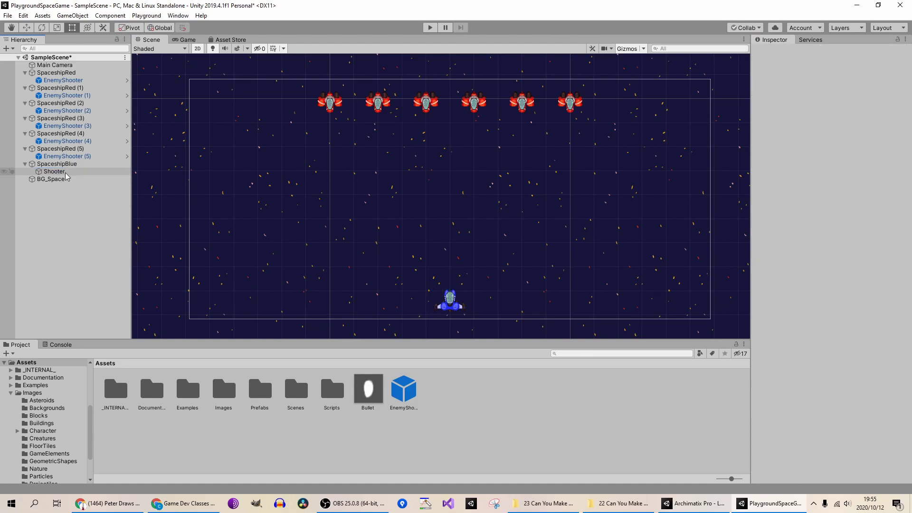
pyautogui.click(65, 173)
pyautogui.press('Up')
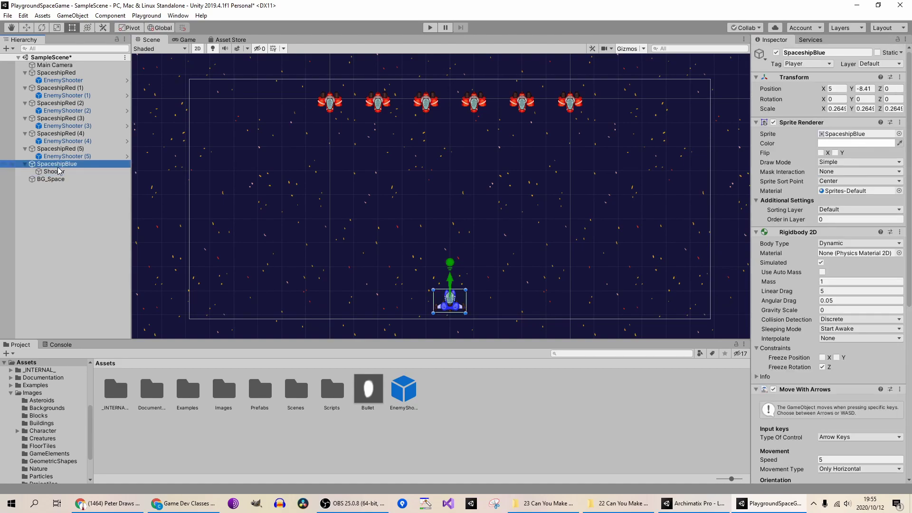
pyautogui.click(65, 174)
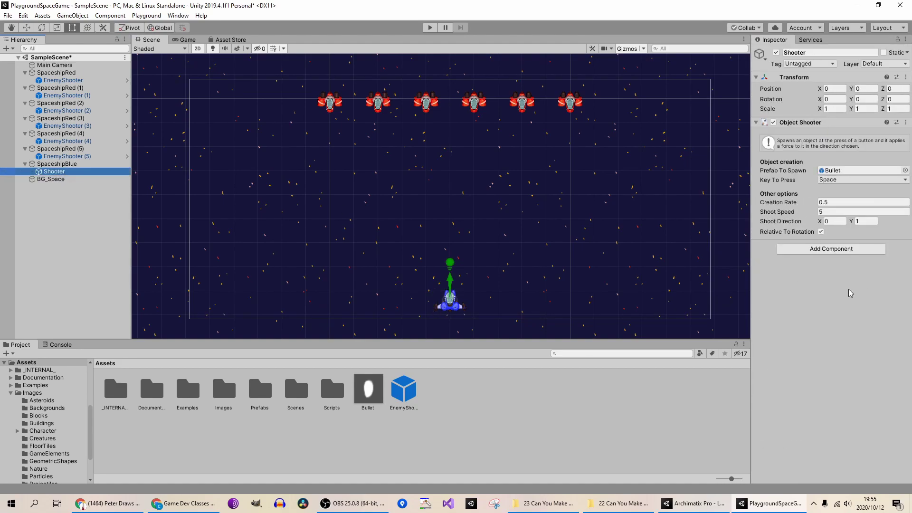
pyautogui.click(57, 164)
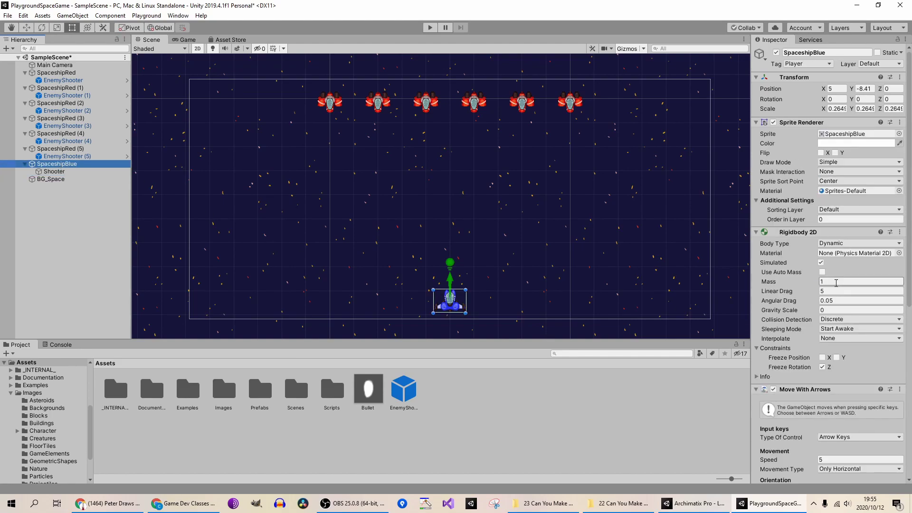
pyautogui.scroll(-5, 818, 414)
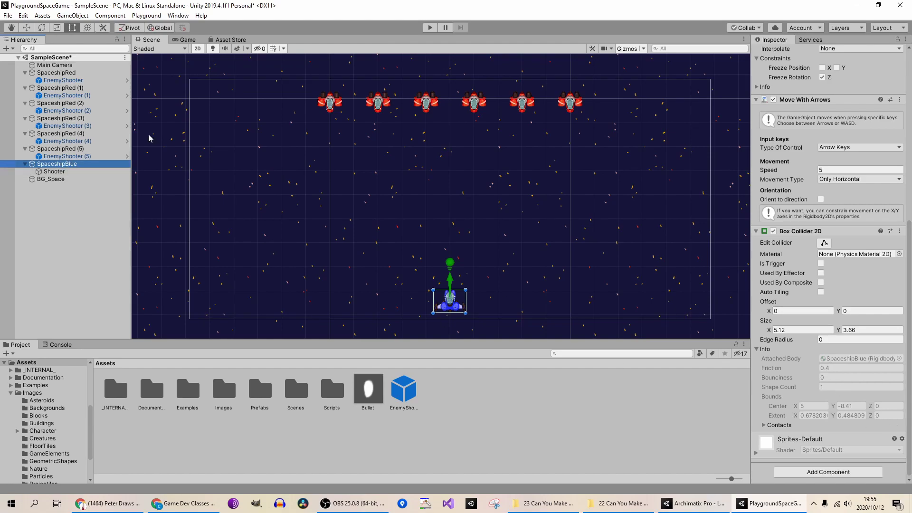
pyautogui.click(52, 171)
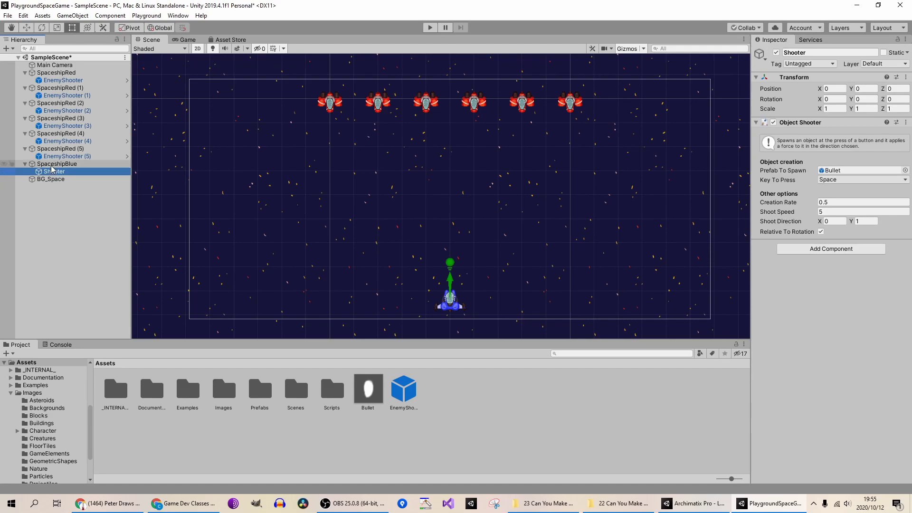
pyautogui.click(55, 163)
pyautogui.click(900, 389)
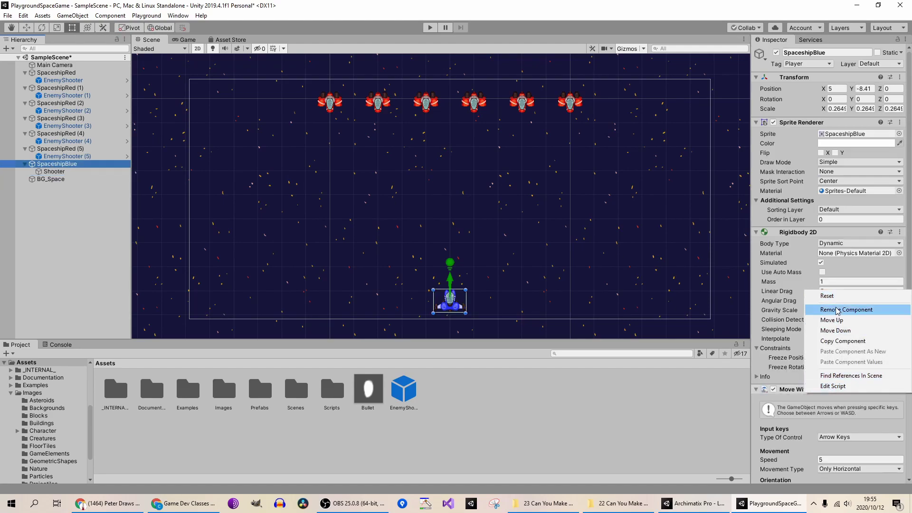
# Move the Shooter child straight up in front of the blue spaceship's nose, to a local Y of about 2.62
pyautogui.click(59, 172)
pyautogui.click(61, 174)
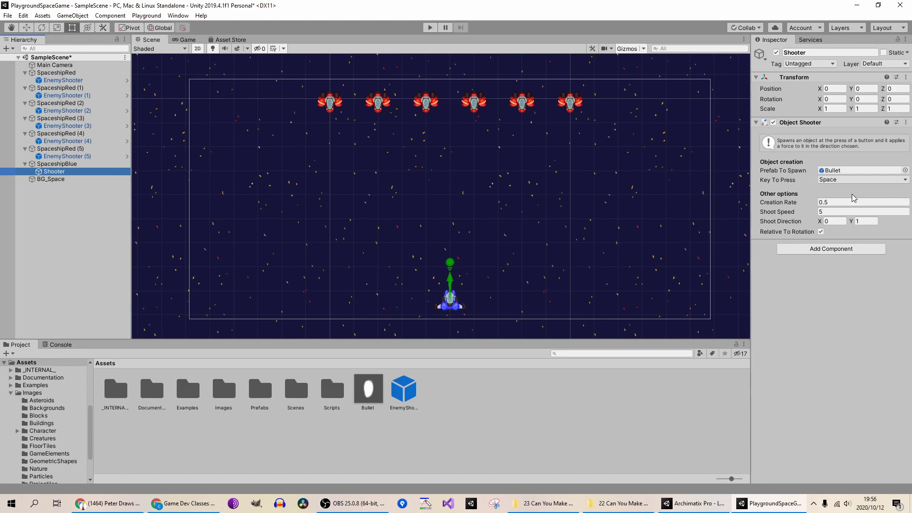
pyautogui.click(26, 28)
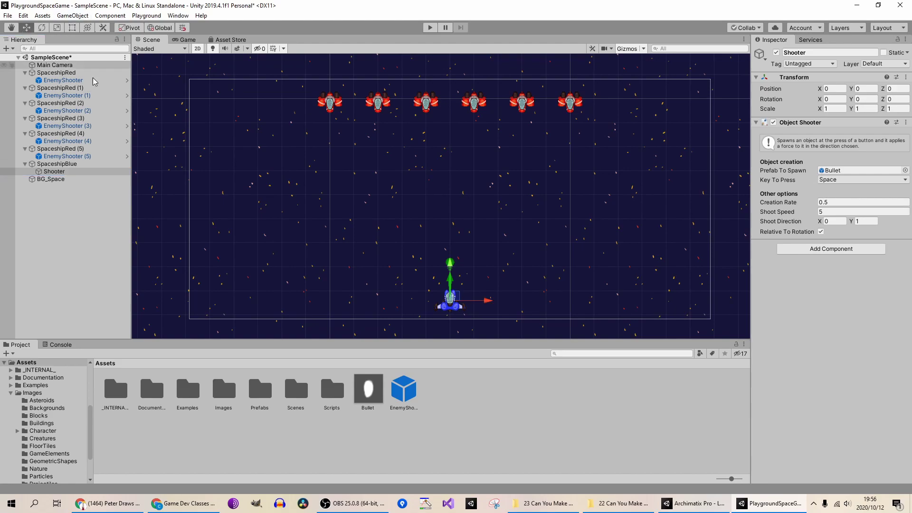
pyautogui.moveTo(450, 266); pyautogui.dragTo(450, 250)
# Play-test the blue spaceship's shooting while moving it sideways, and exit play mode
pyautogui.click(430, 27)
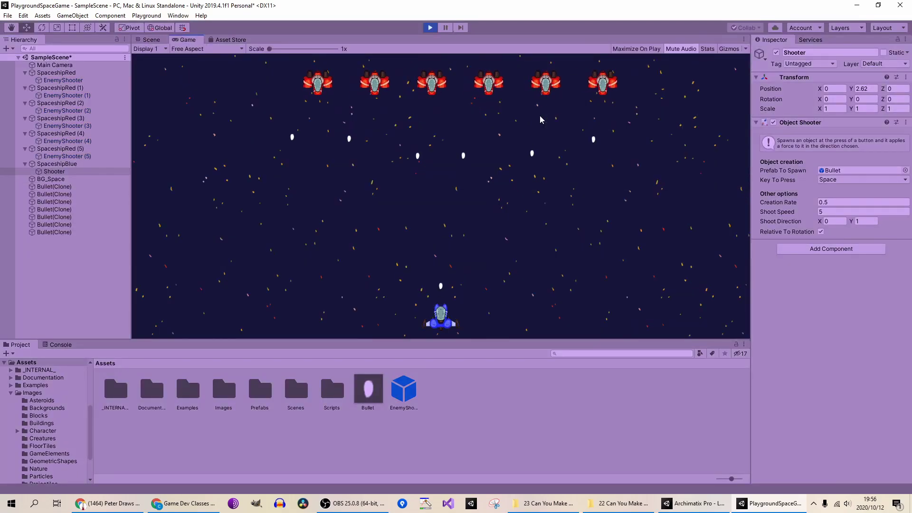
pyautogui.press('Left')
pyautogui.press('Right')
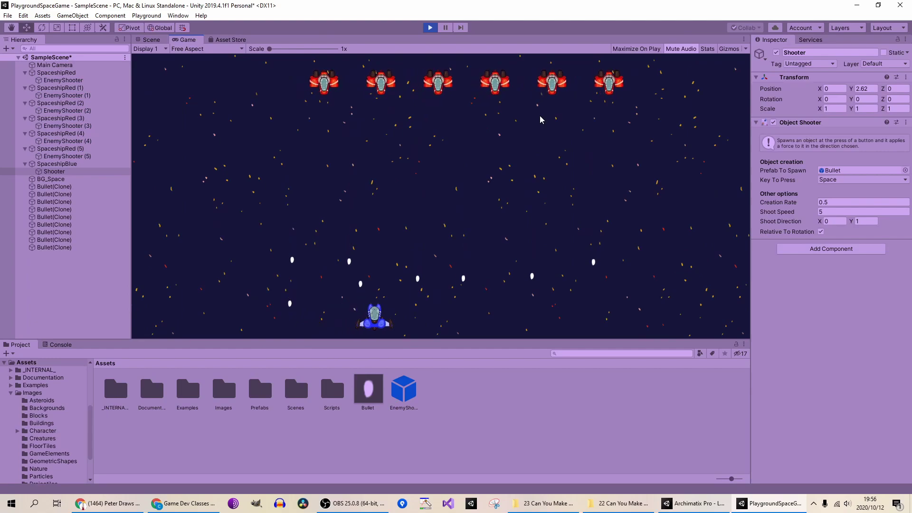
pyautogui.click(430, 27)
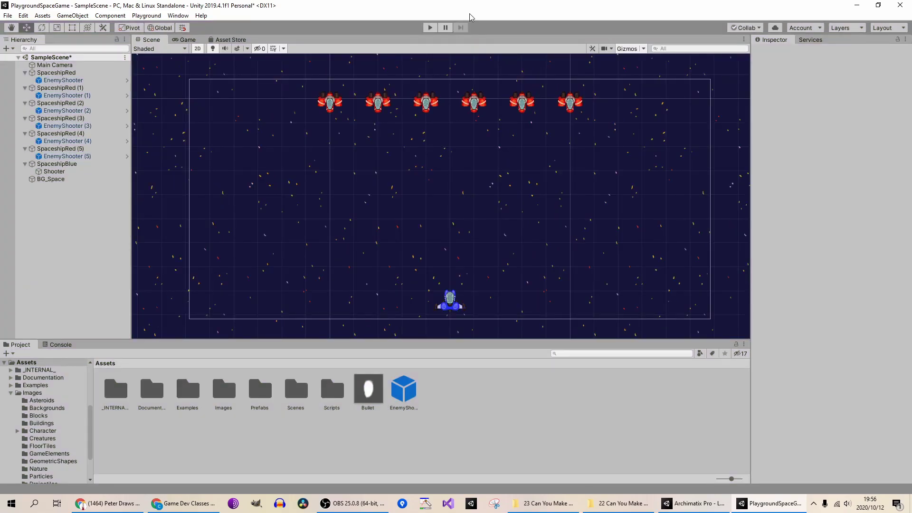
# Duplicate the Bullet prefab in the Assets folder
pyautogui.click(373, 390)
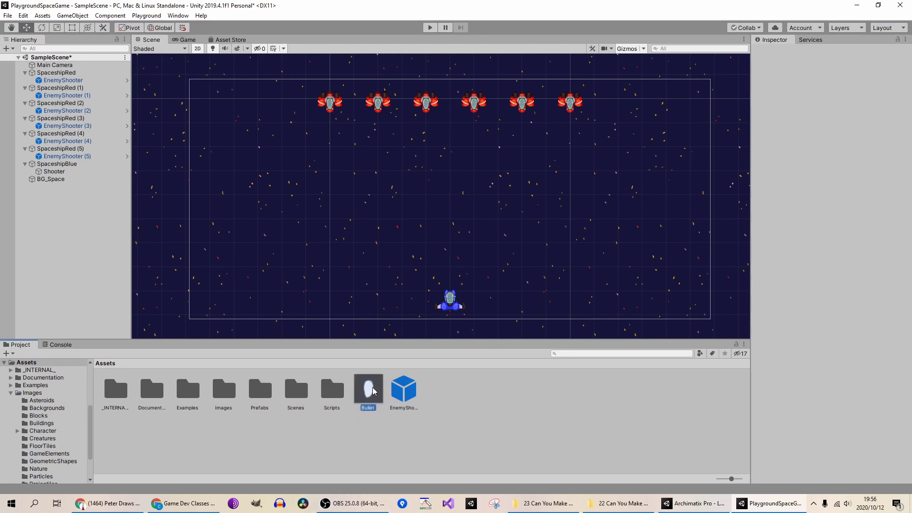
pyautogui.hotkey('ctrl', 'd')
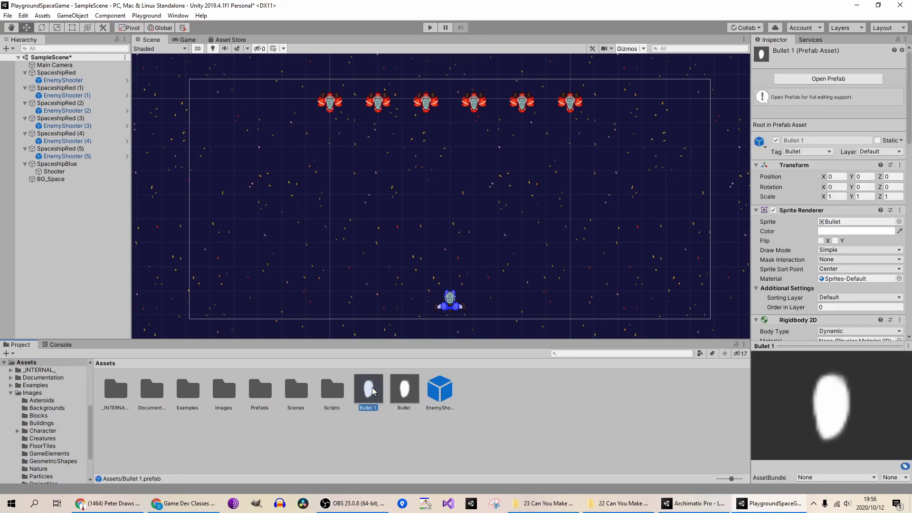
# Rename the duplicated bullet prefab as PlayerBullet
pyautogui.press('F2')
pyautogui.write('PlayerBullet')
pyautogui.press('Return')
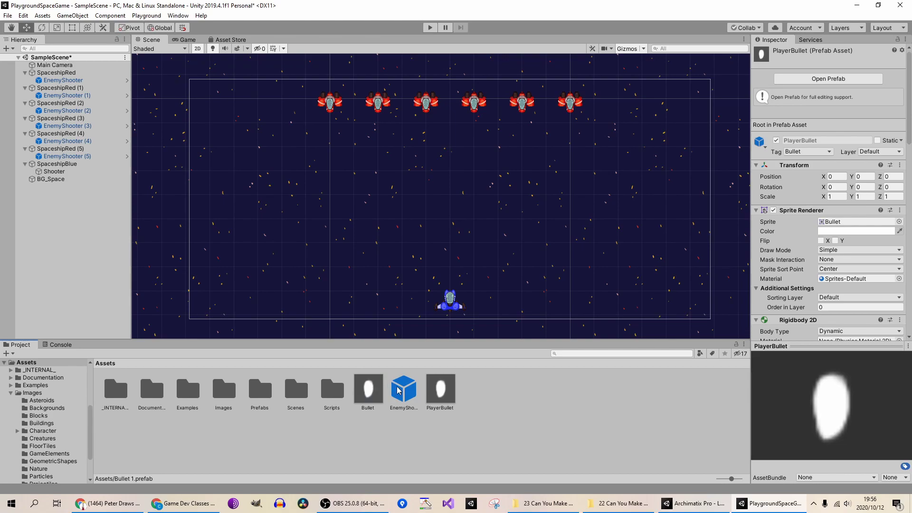
# Set the Rigidbody 2D Gravity Scale of the PlayerBullet prefab to 0 and return to the scene
pyautogui.doubleClick(440, 388)
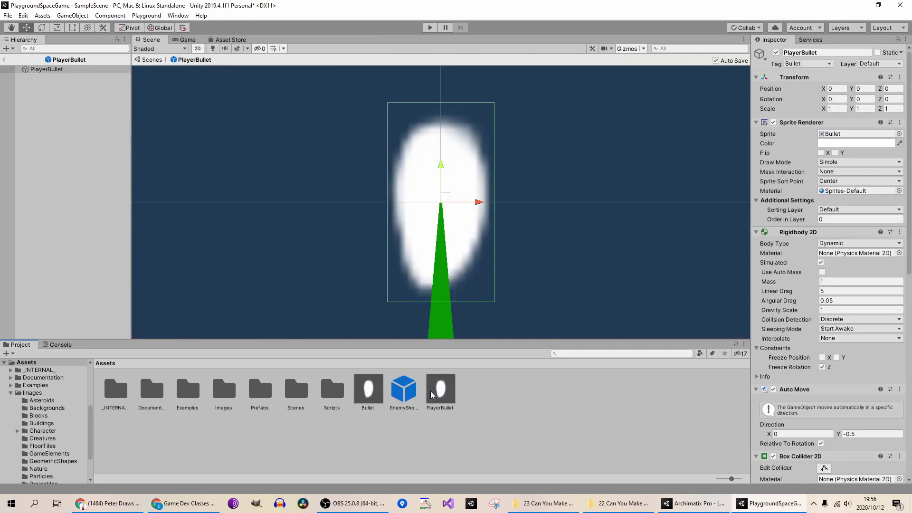
pyautogui.click(43, 70)
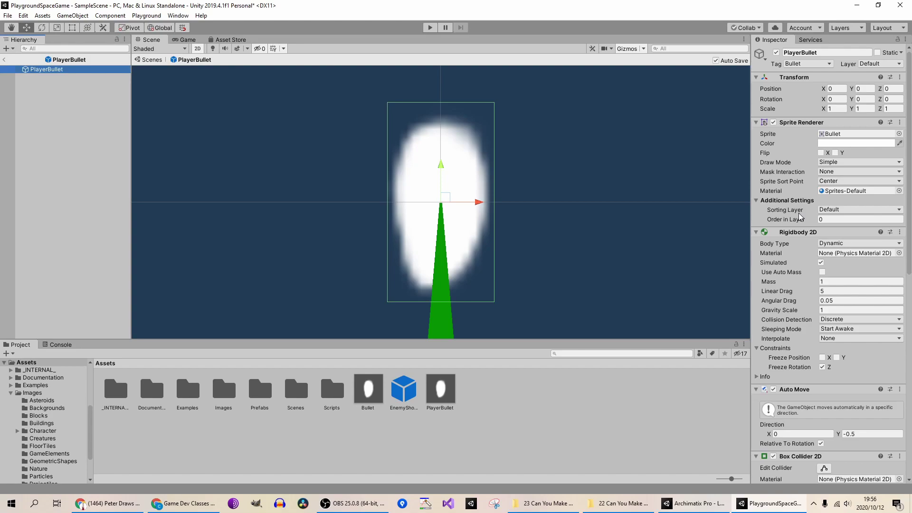
pyautogui.scroll(-10, 802, 228)
pyautogui.scroll(8, 807, 245)
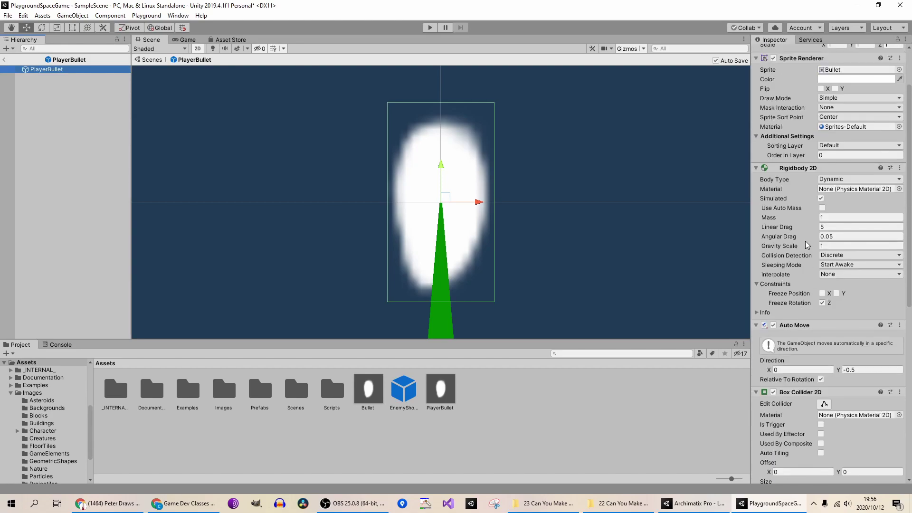
pyautogui.click(827, 245)
pyautogui.click(838, 227)
pyautogui.click(857, 244)
pyautogui.click(844, 244)
pyautogui.write('0')
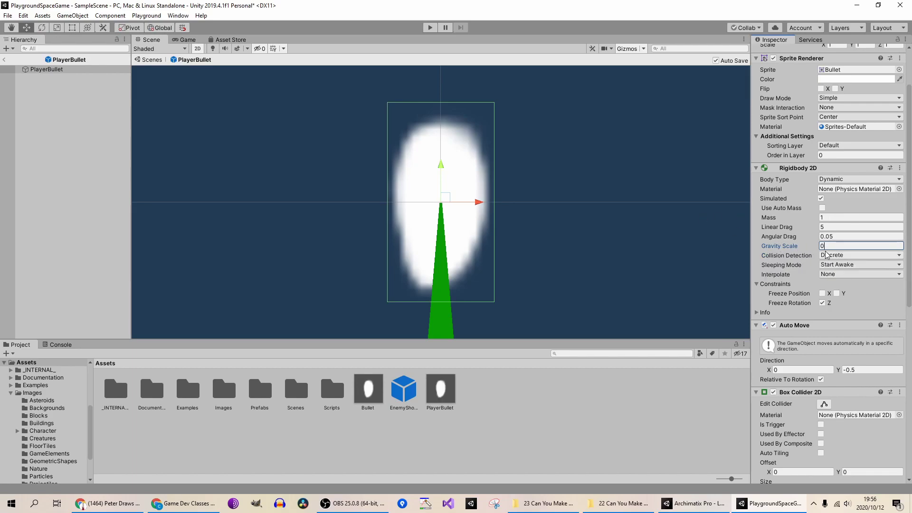
pyautogui.click(5, 60)
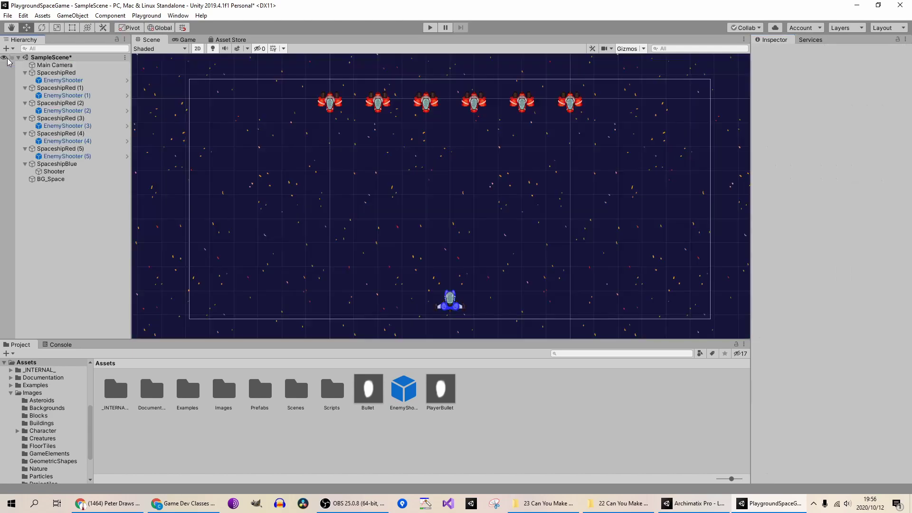
# Assign the PlayerBullet prefab as the Prefab To Spawn of SpaceshipBlue's Shooter child
pyautogui.click(69, 171)
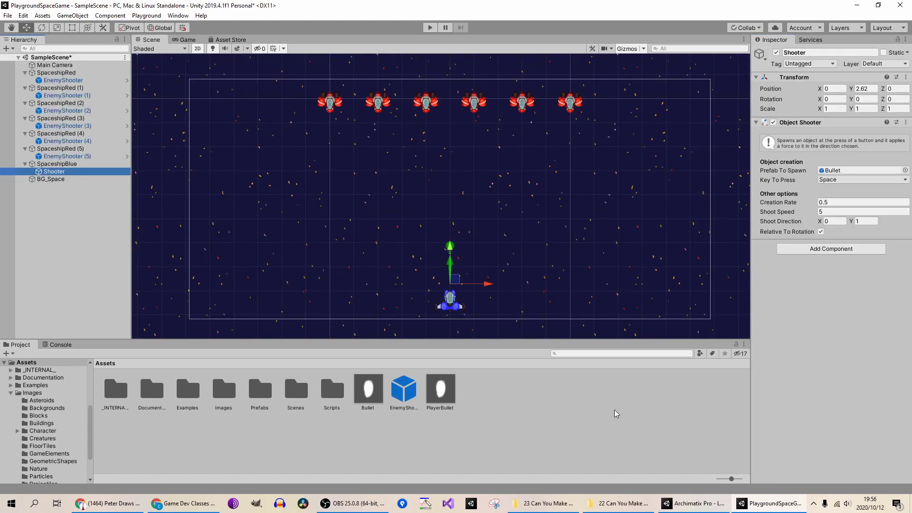
pyautogui.moveTo(441, 392); pyautogui.dragTo(831, 176)
# Play-test firing the player's bullets from the blue spaceship, and exit play mode
pyautogui.click(430, 28)
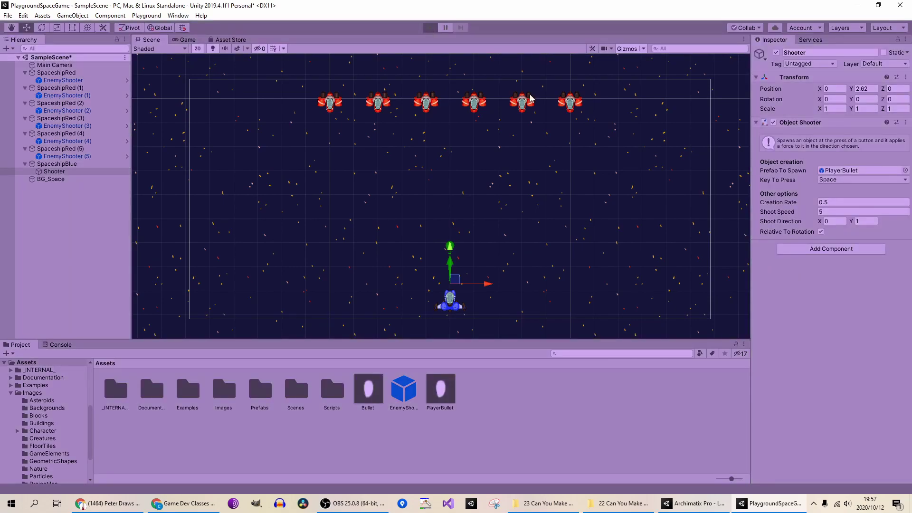
pyautogui.press('space')
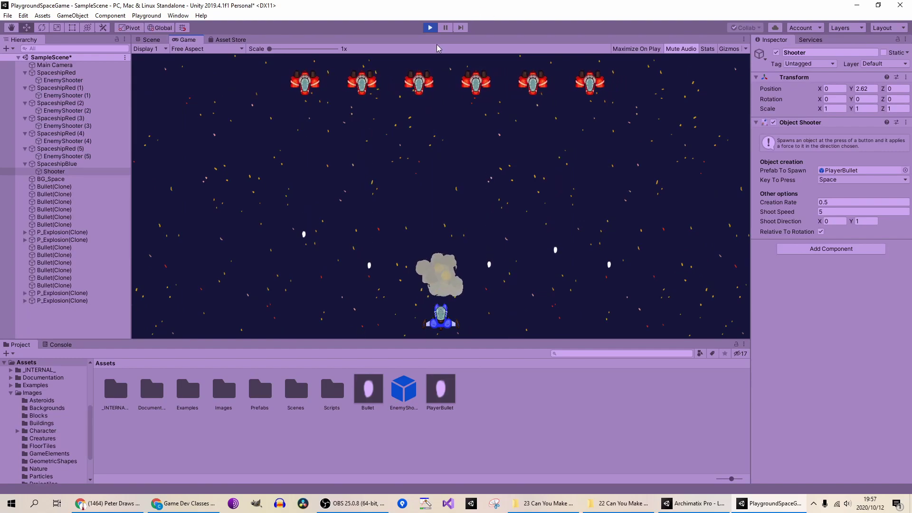
pyautogui.click(427, 28)
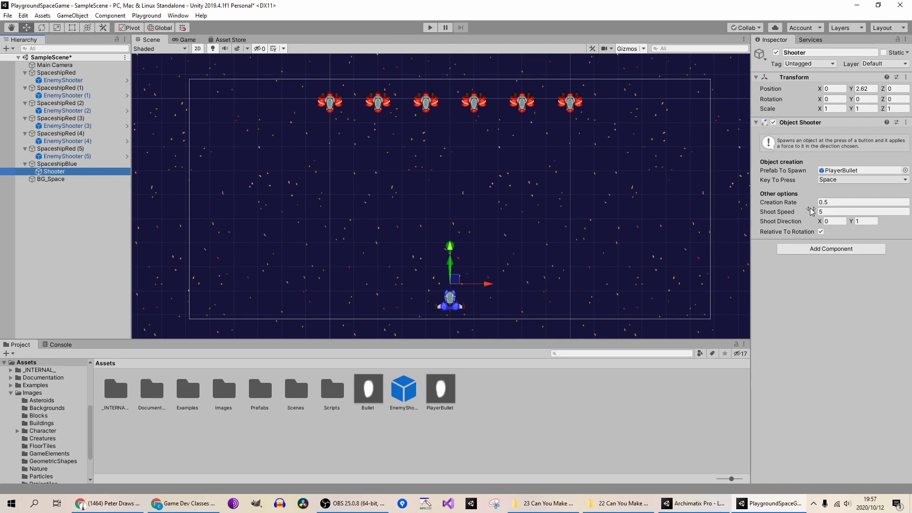
# Set the Shooter's Shoot Speed to 15 and play-test a shot from the blue spaceship
pyautogui.click(837, 209)
pyautogui.write('15')
pyautogui.click(436, 28)
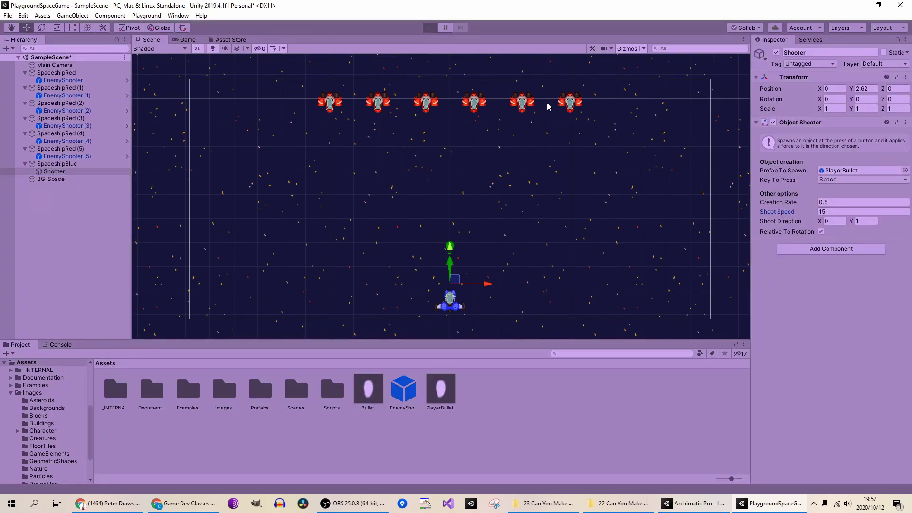
pyautogui.press('space')
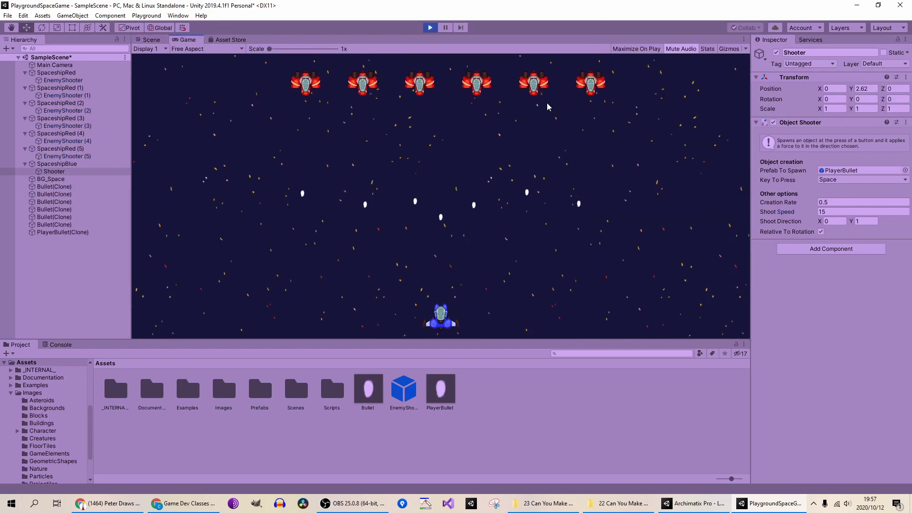
pyautogui.click(435, 27)
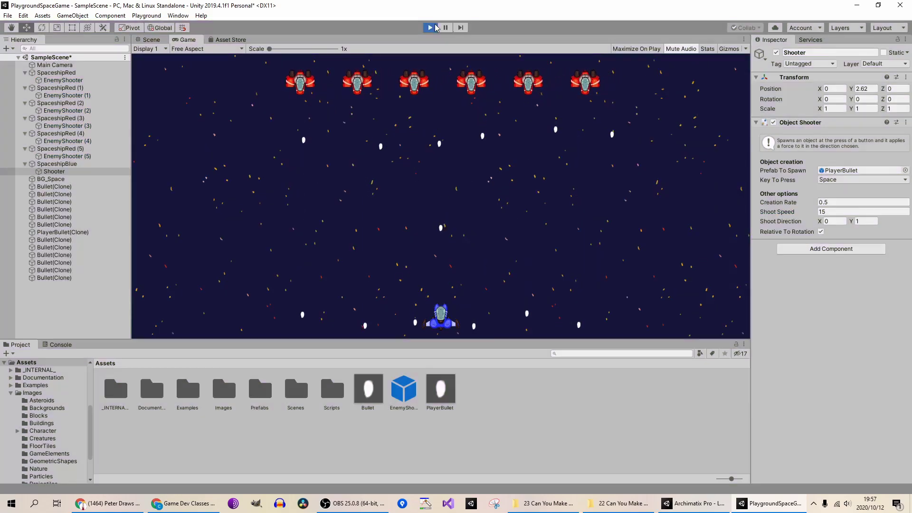
# Set the Linear Drag of the PlayerBullet prefab's Rigidbody 2D to 0
pyautogui.doubleClick(440, 391)
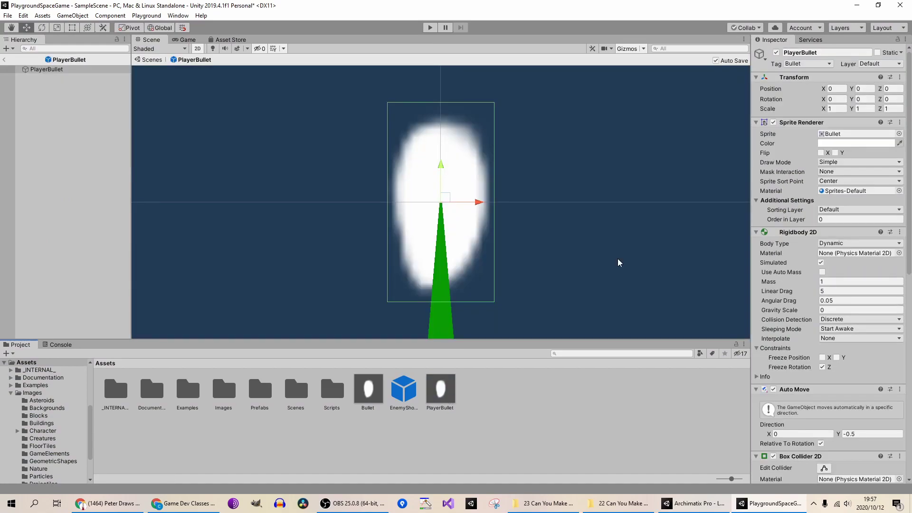
pyautogui.click(828, 292)
pyautogui.write('0')
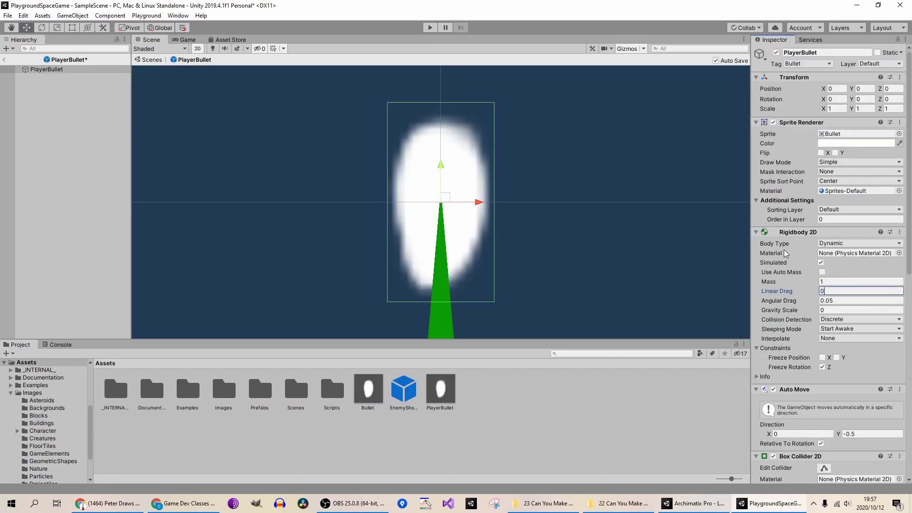
# Play-test shooting while moving the blue spaceship from side to side, and exit play mode
pyautogui.click(430, 27)
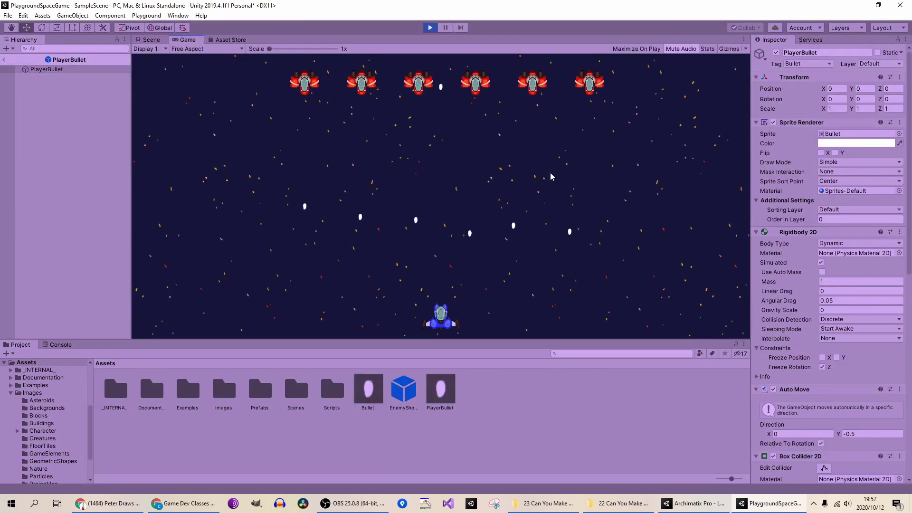
pyautogui.press('Right')
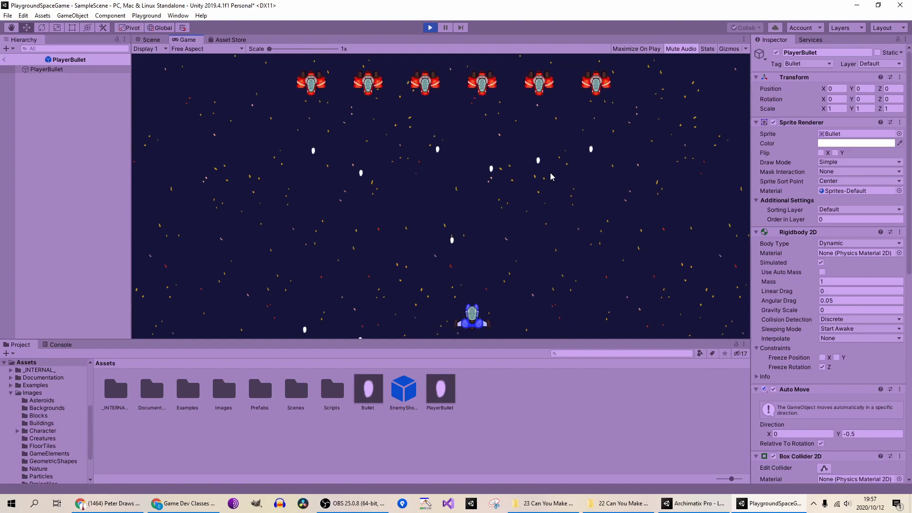
pyautogui.press('Left')
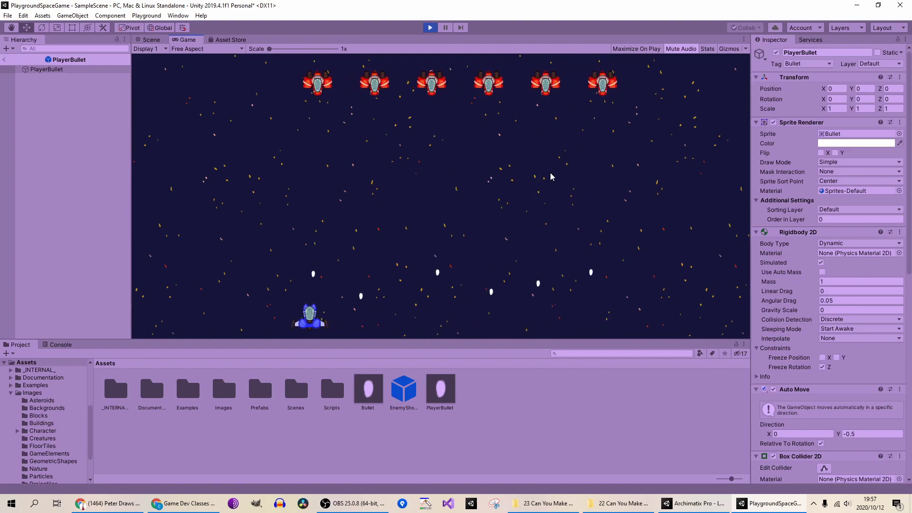
pyautogui.press('Right')
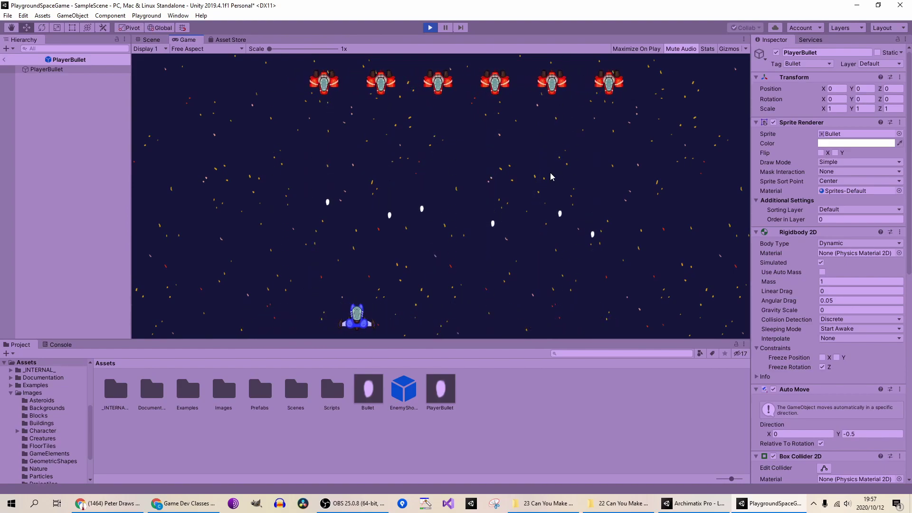
pyautogui.click(429, 27)
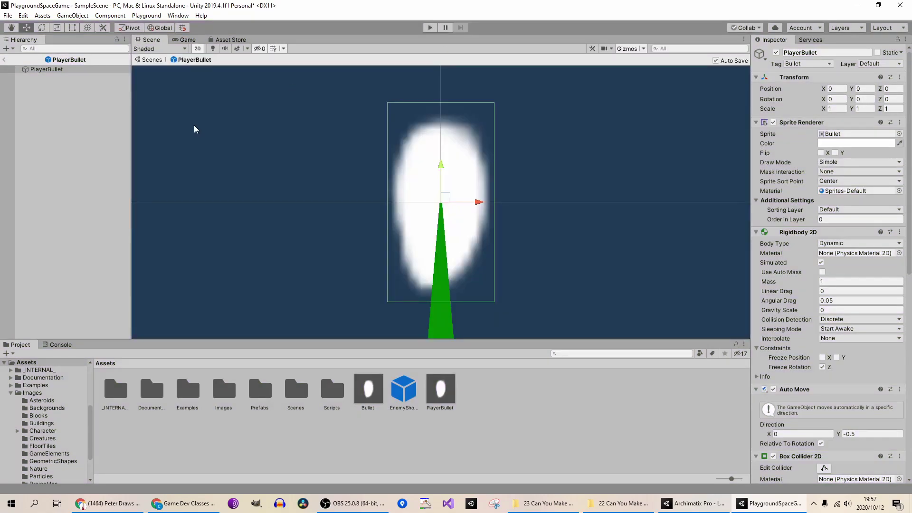
# Review the Shooter's Object Shooter settings and the PlayerBullet prefab's Rigidbody 2D settings, and return to the scene
pyautogui.click(4, 59)
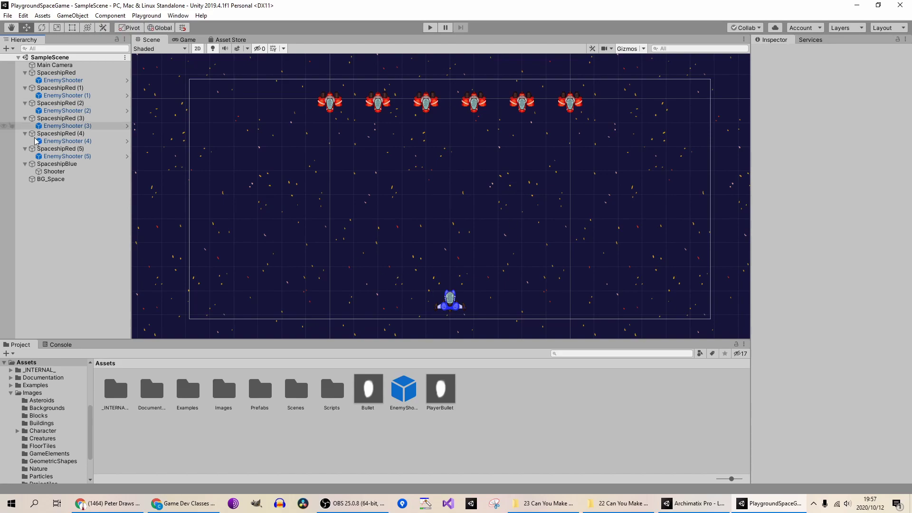
pyautogui.click(59, 172)
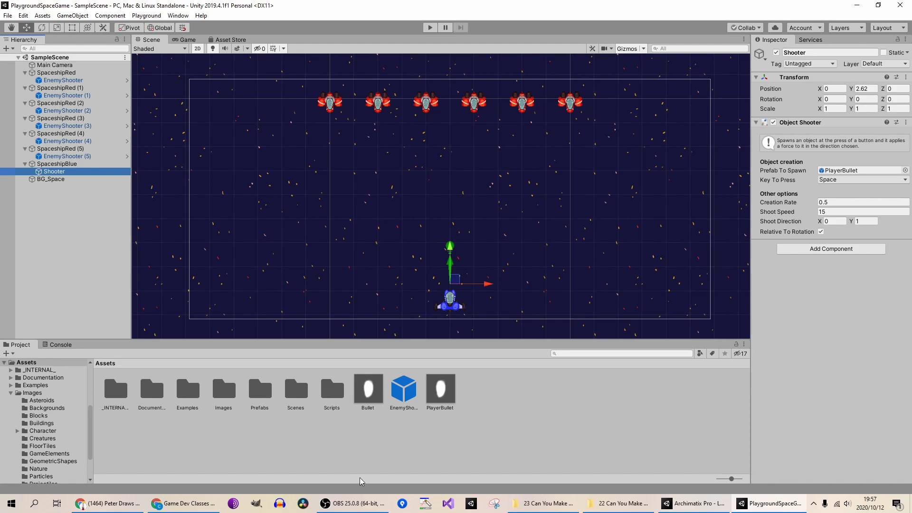
pyautogui.doubleClick(442, 380)
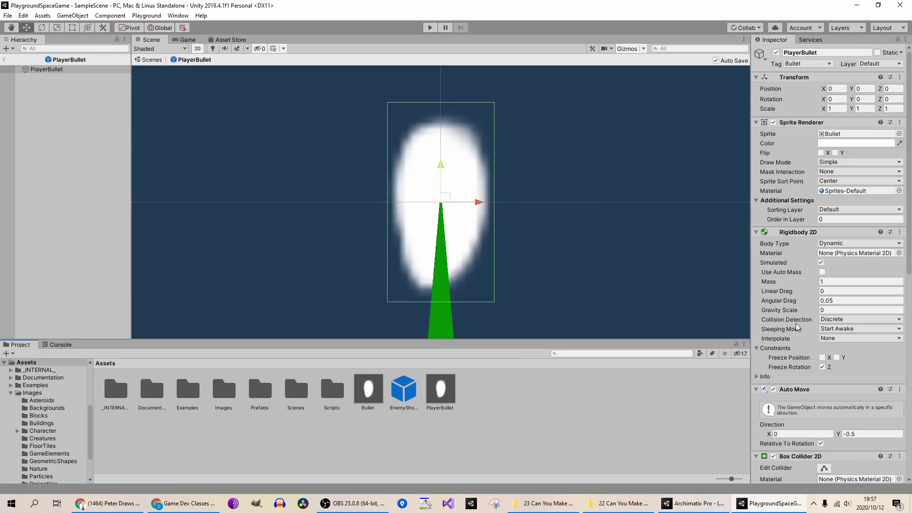
pyautogui.click(5, 59)
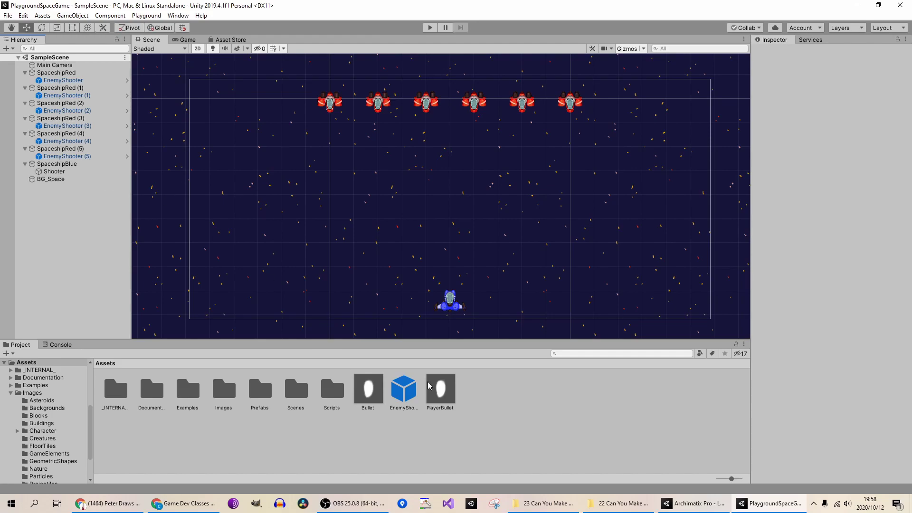
# Assign the Enemy tag to all six SpaceshipRed objects
pyautogui.click(60, 89)
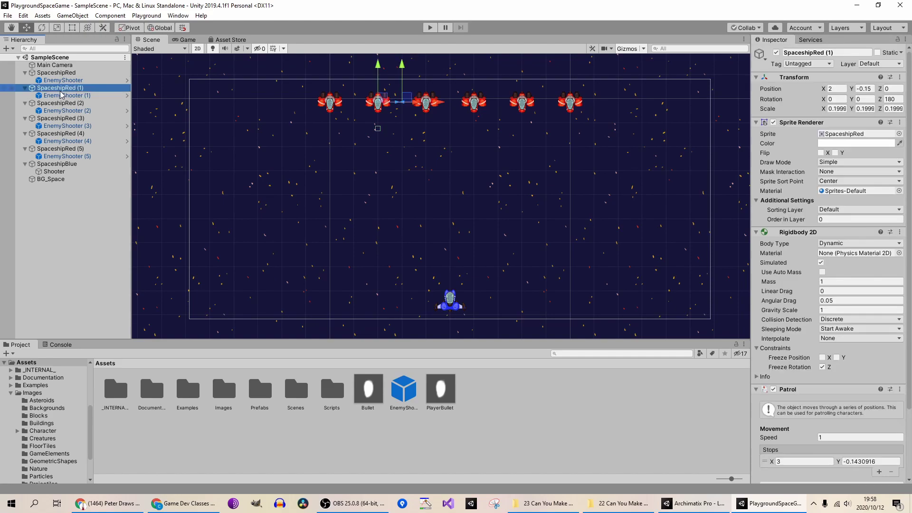
pyautogui.click(789, 65)
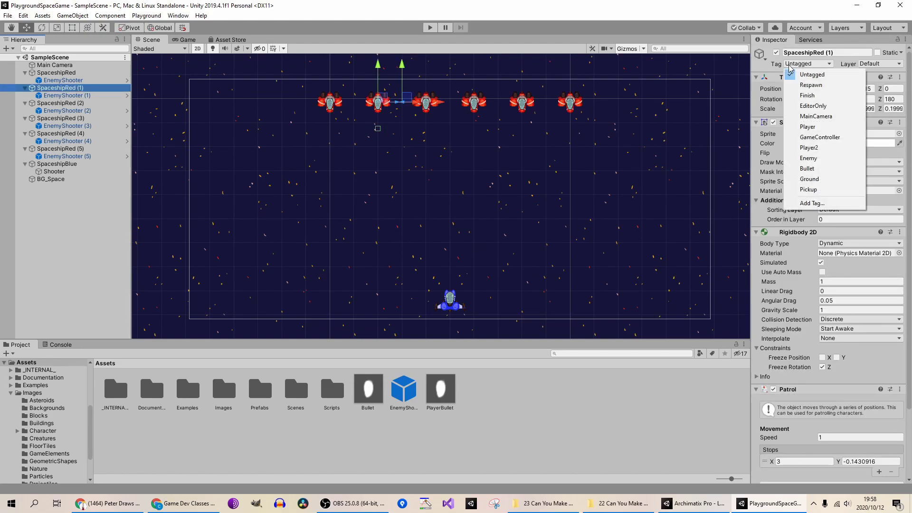
pyautogui.click(827, 159)
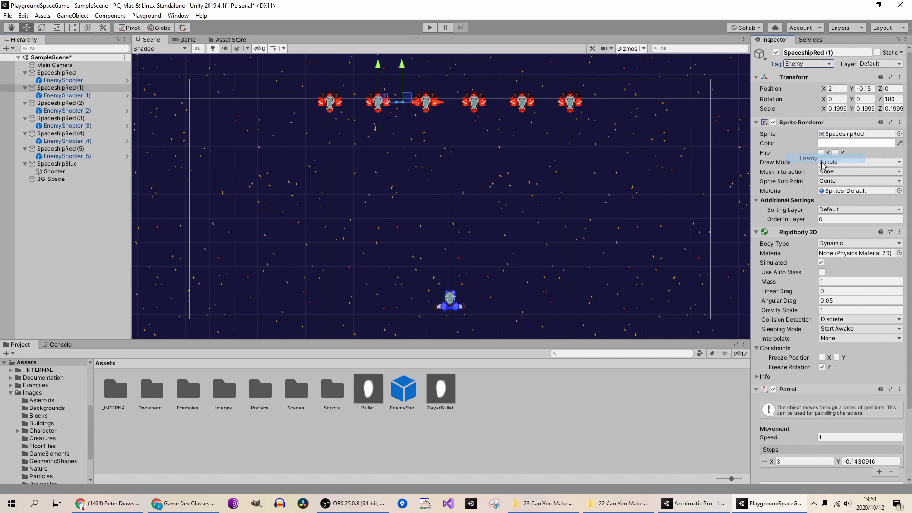
pyautogui.keyDown('ctrl'); pyautogui.click(76, 103); pyautogui.keyUp('ctrl')
pyautogui.keyDown('ctrl'); pyautogui.click(74, 118); pyautogui.keyUp('ctrl')
pyautogui.keyDown('ctrl'); pyautogui.click(73, 134); pyautogui.keyUp('ctrl')
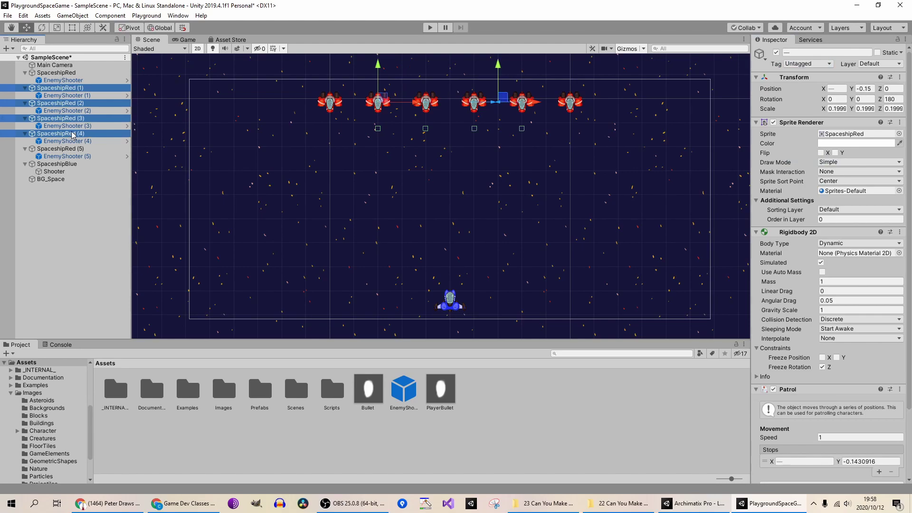
pyautogui.keyDown('ctrl'); pyautogui.click(62, 149); pyautogui.keyUp('ctrl')
pyautogui.keyDown('ctrl'); pyautogui.click(55, 73); pyautogui.keyUp('ctrl')
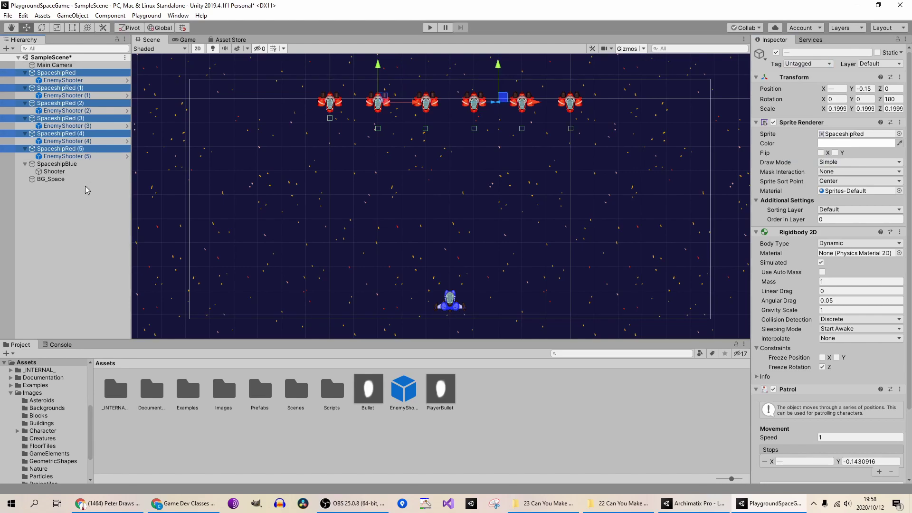
pyautogui.click(805, 65)
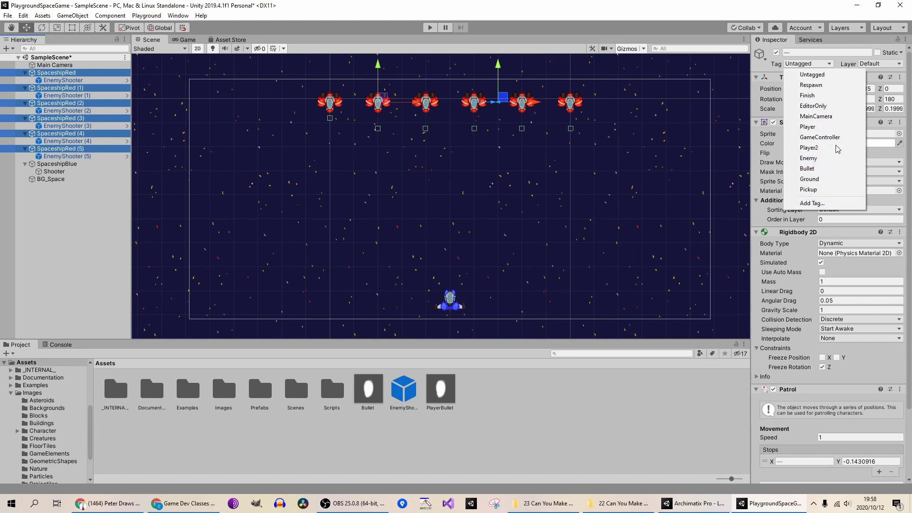
pyautogui.click(820, 159)
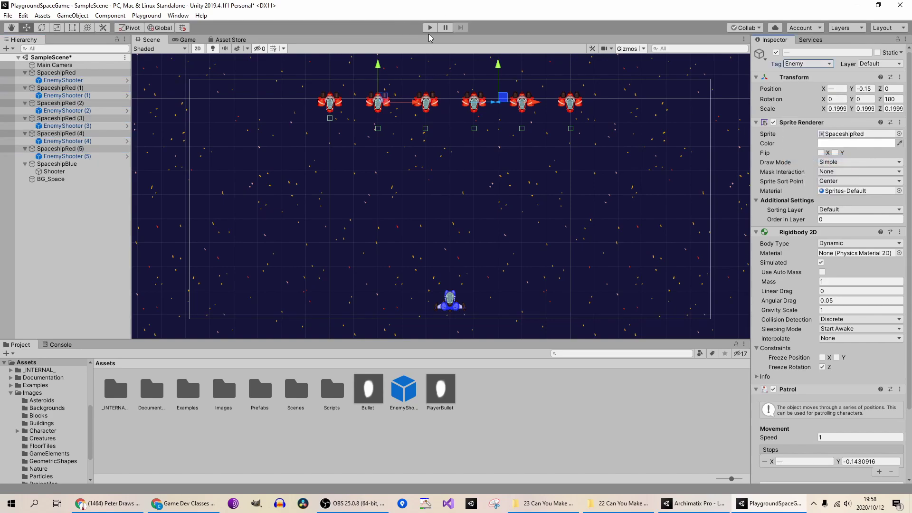
# Play-test the scene with the tagged enemies, moving the blue spaceship sideways and shooting, and exit play mode
pyautogui.click(429, 28)
pyautogui.press('Left')
pyautogui.press('Right')
pyautogui.press('Right')
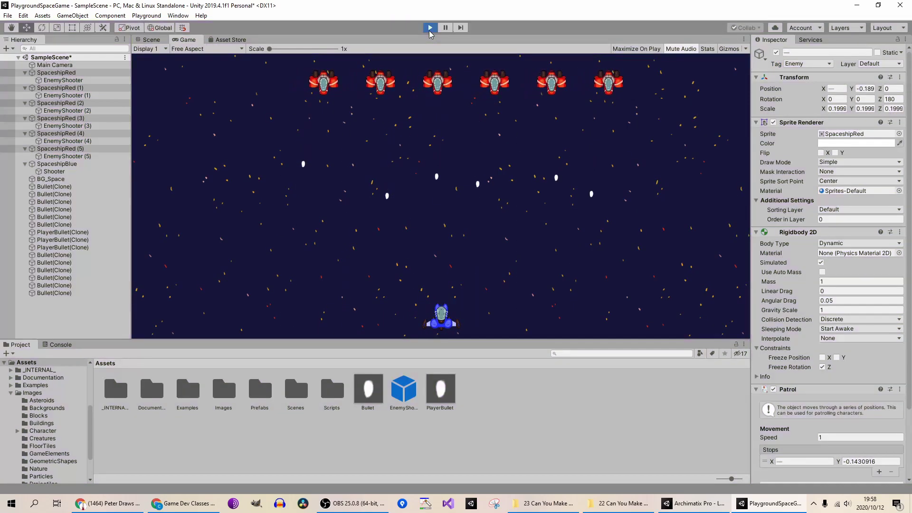
pyautogui.click(430, 27)
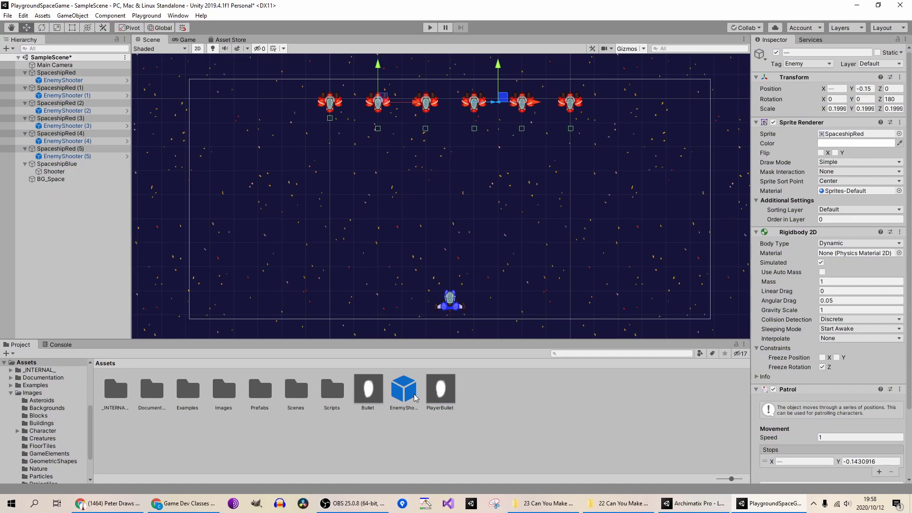
# Open the PlayerBullet prefab and review its Rigidbody 2D, Auto Move, Box Collider 2D, Condition Collision and Destroy Action settings
pyautogui.click(440, 389)
pyautogui.doubleClick(441, 389)
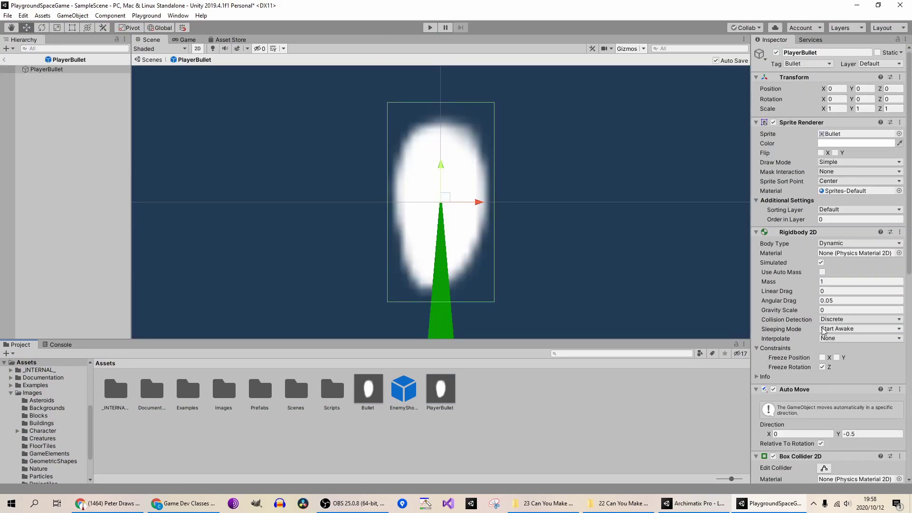
pyautogui.scroll(-10, 822, 327)
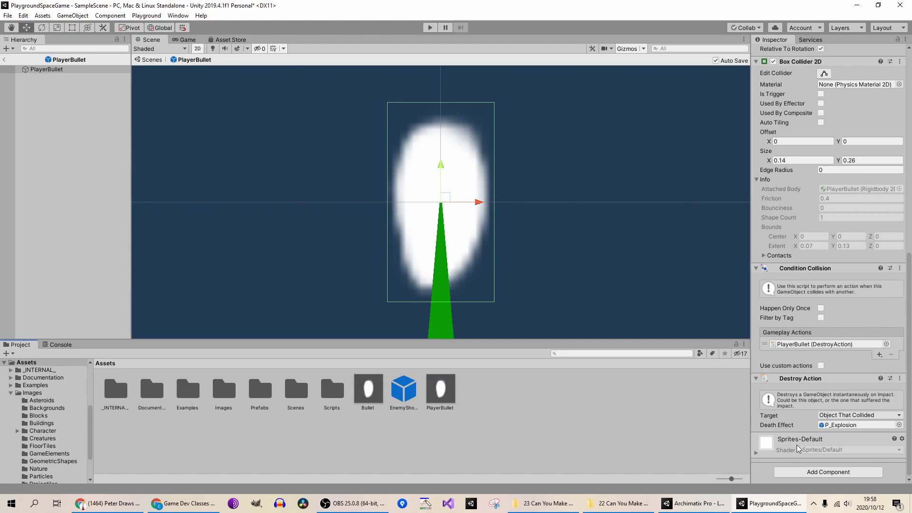
pyautogui.click(440, 390)
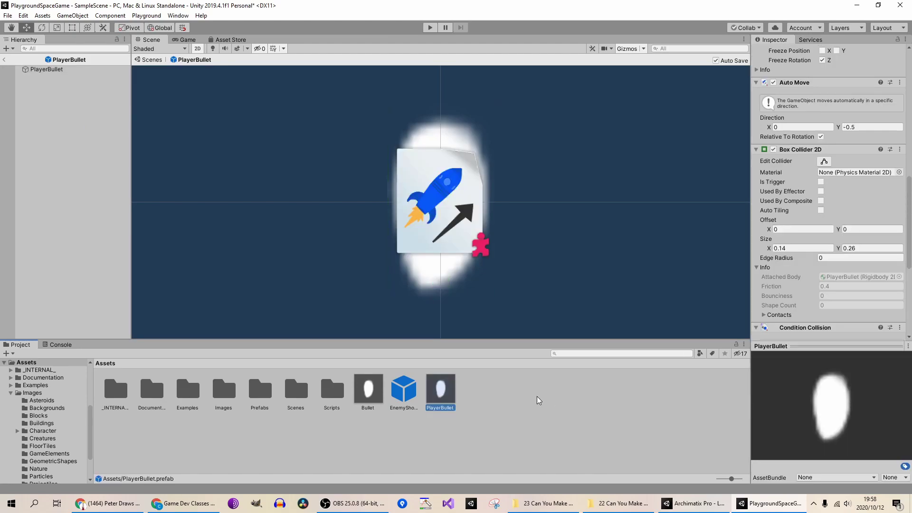
pyautogui.click(575, 394)
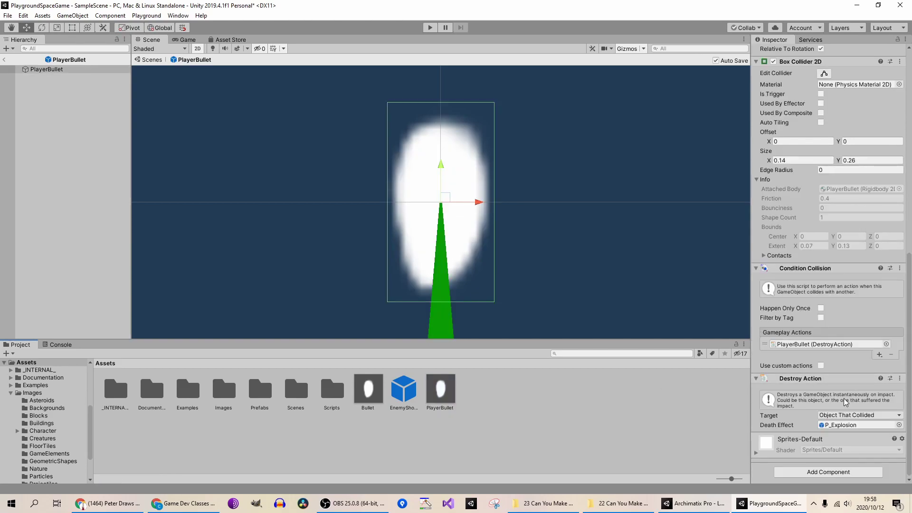
pyautogui.scroll(5, 825, 414)
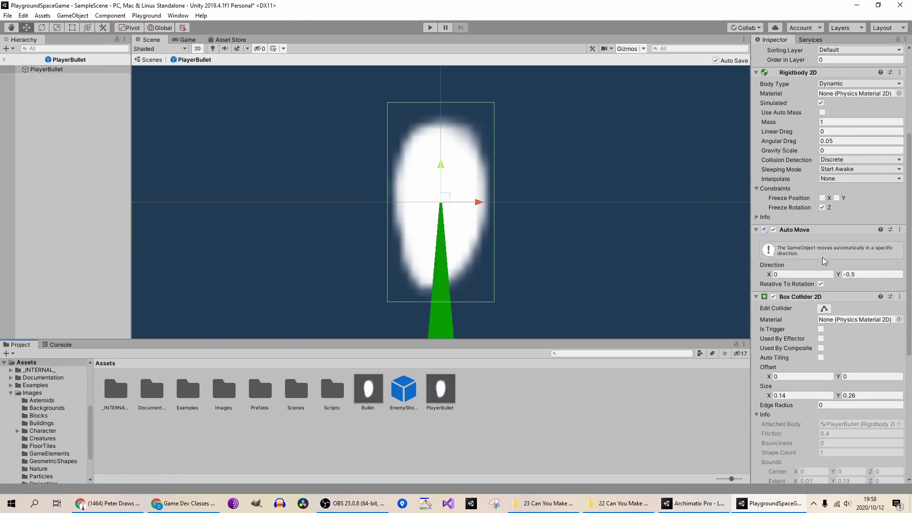
pyautogui.scroll(1, 822, 257)
pyautogui.scroll(3, 815, 379)
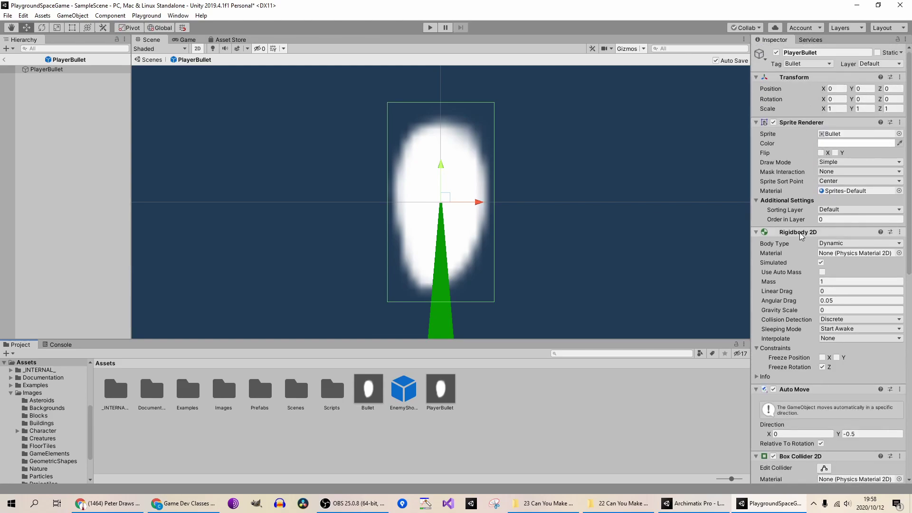
# Turn on Is Trigger for the PlayerBullet prefab's Box Collider 2D, and briefly run the game to test it
pyautogui.scroll(-10, 793, 295)
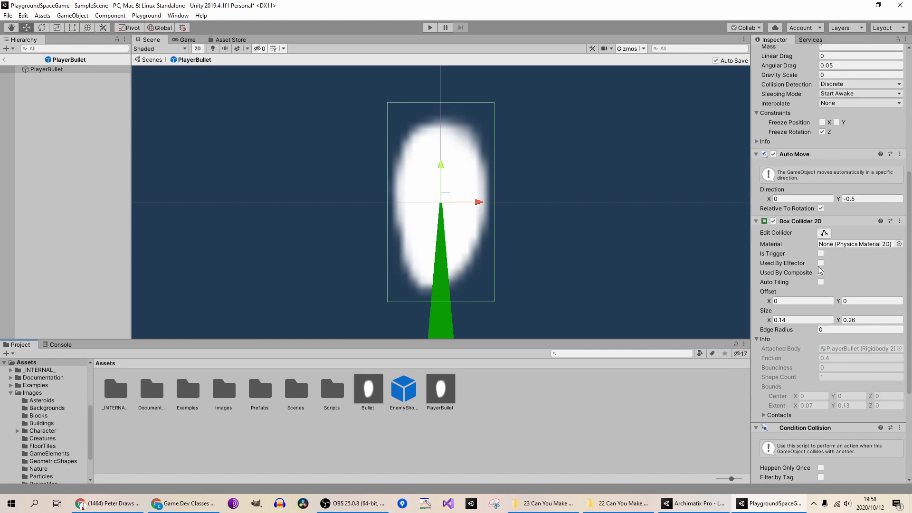
pyautogui.click(820, 254)
pyautogui.click(430, 27)
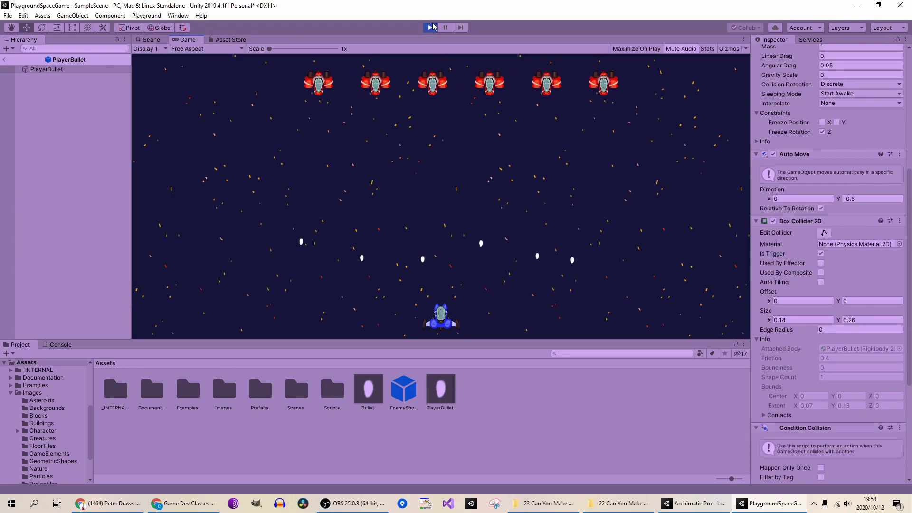
pyautogui.click(430, 27)
# Recheck the PlayerBullet prefab's collision and destroy settings, return to the scene, and inspect the Bullet prefab and the blue spaceship's Shooter
pyautogui.scroll(-5, 825, 280)
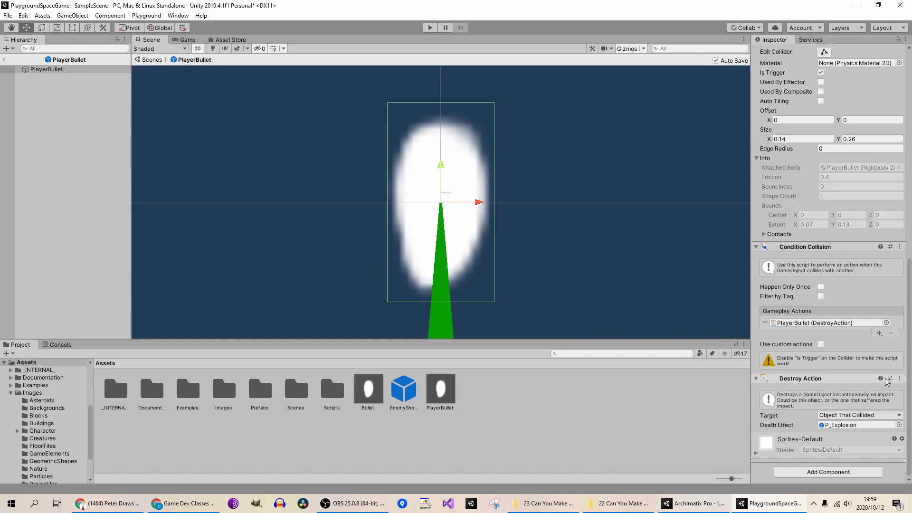
pyautogui.scroll(10, 886, 382)
pyautogui.scroll(1, 836, 304)
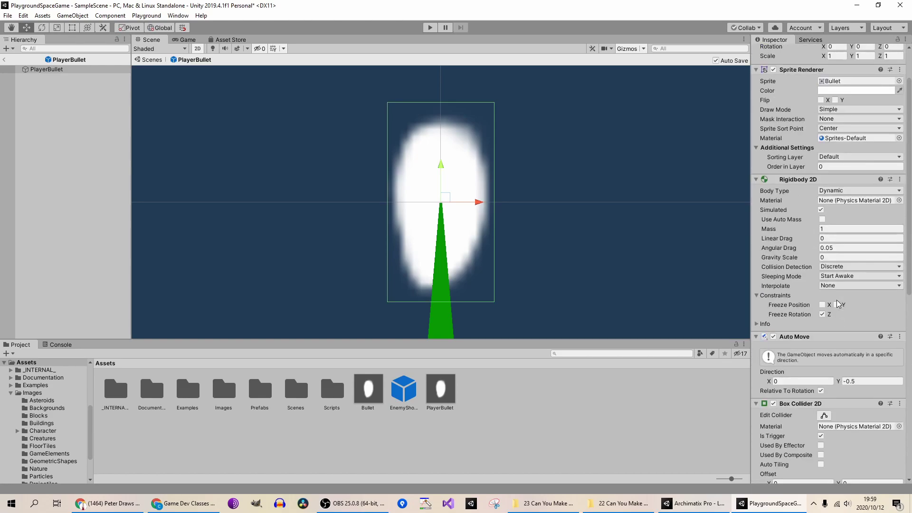
pyautogui.scroll(-10, 836, 300)
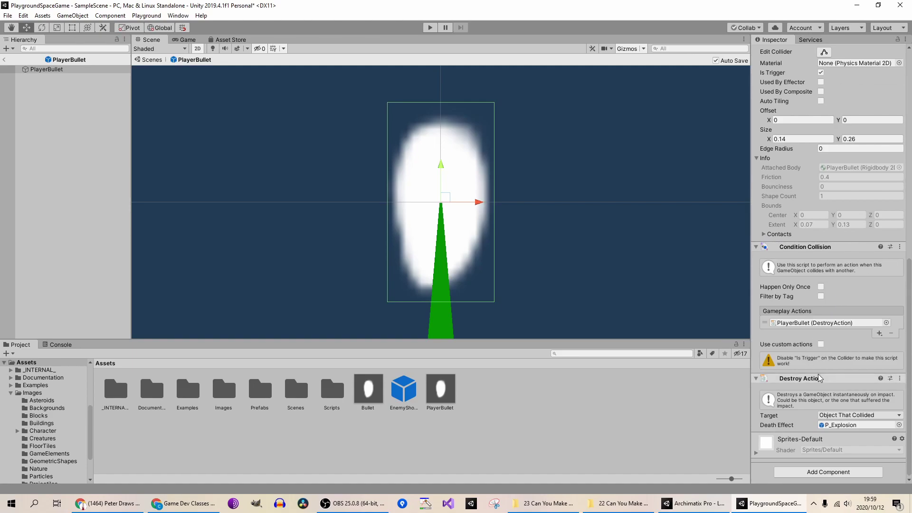
pyautogui.click(4, 59)
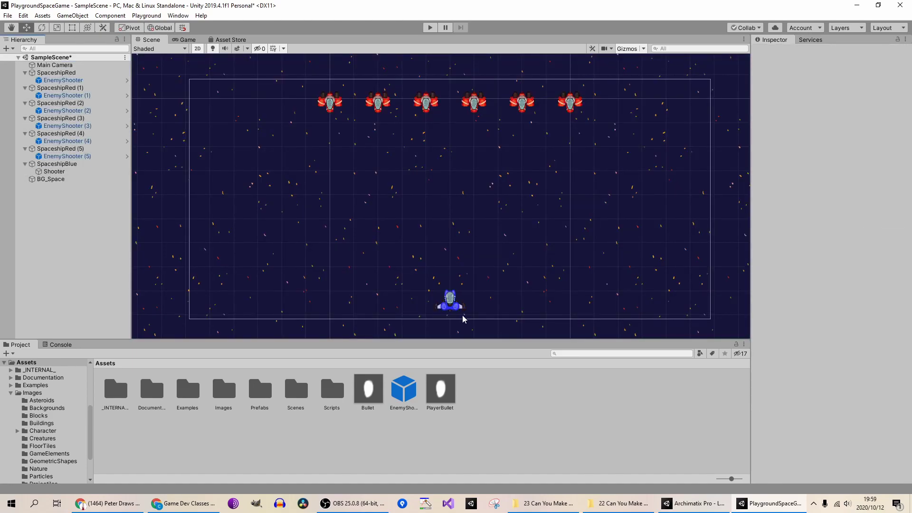
pyautogui.click(365, 394)
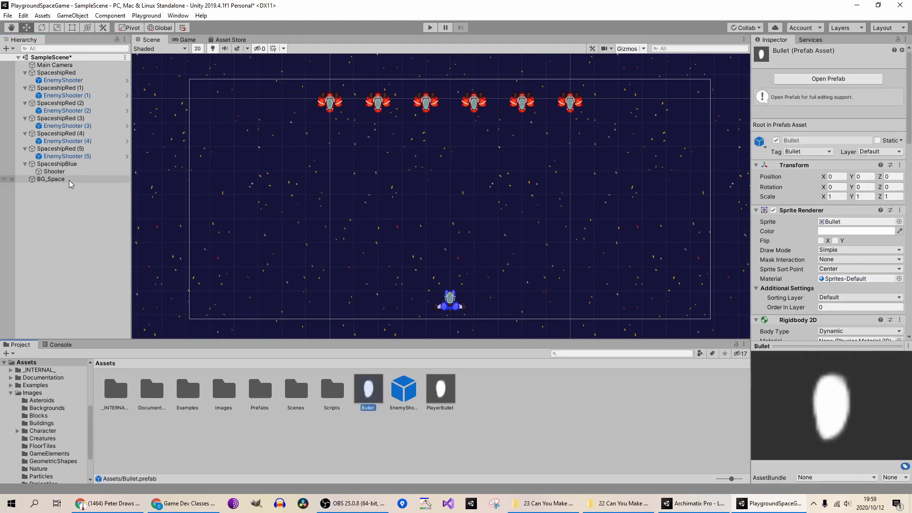
pyautogui.click(57, 172)
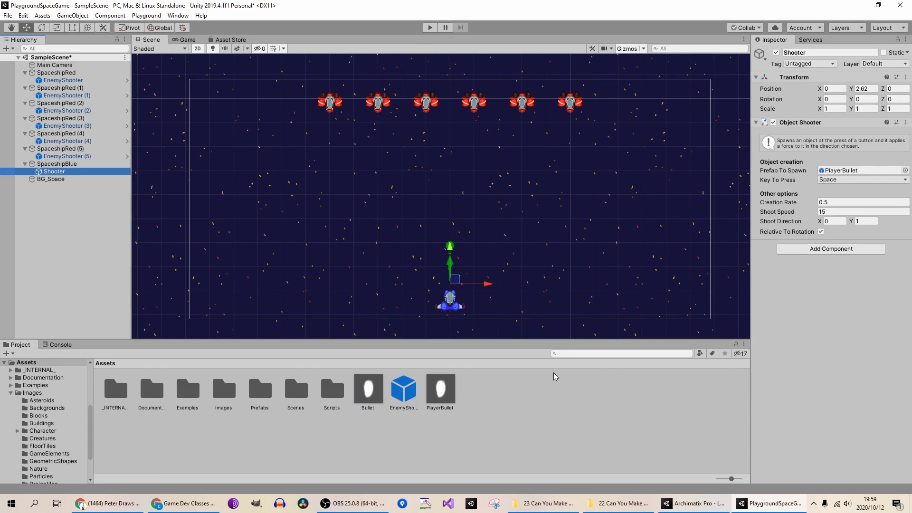
# Add a Box Collider 2D component to all six SpaceshipRed objects
pyautogui.click(330, 101)
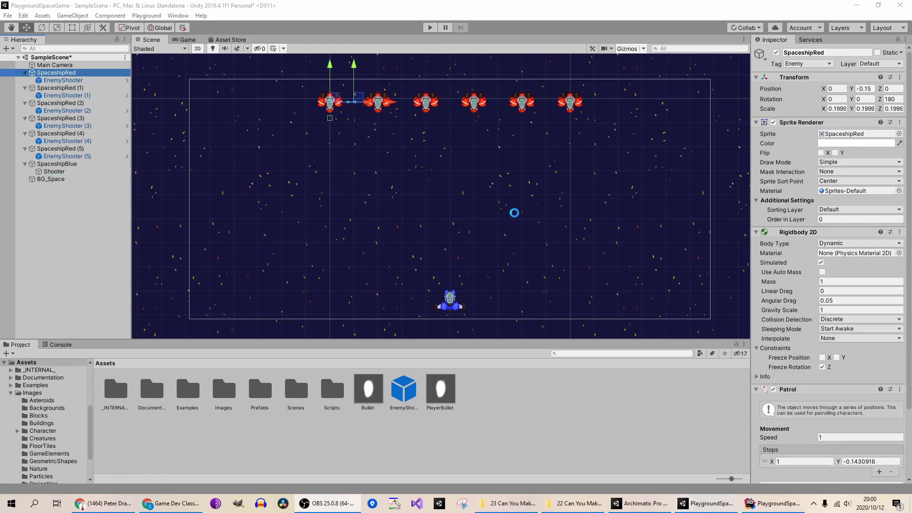
pyautogui.keyDown('ctrl'); pyautogui.click(79, 88); pyautogui.keyUp('ctrl')
pyautogui.keyDown('ctrl'); pyautogui.click(76, 103); pyautogui.keyUp('ctrl')
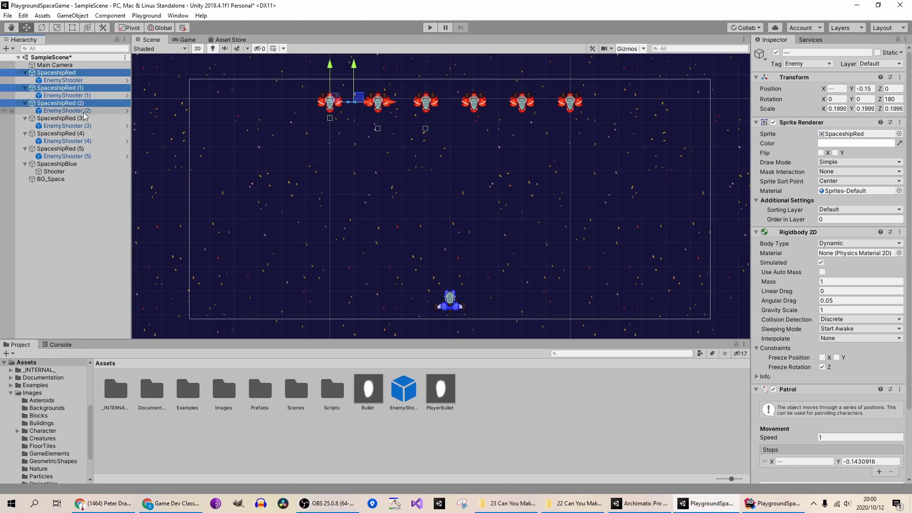
pyautogui.keyDown('ctrl'); pyautogui.click(78, 119); pyautogui.keyUp('ctrl')
pyautogui.keyDown('ctrl'); pyautogui.click(81, 133); pyautogui.keyUp('ctrl')
pyautogui.keyDown('ctrl'); pyautogui.click(86, 149); pyautogui.keyUp('ctrl')
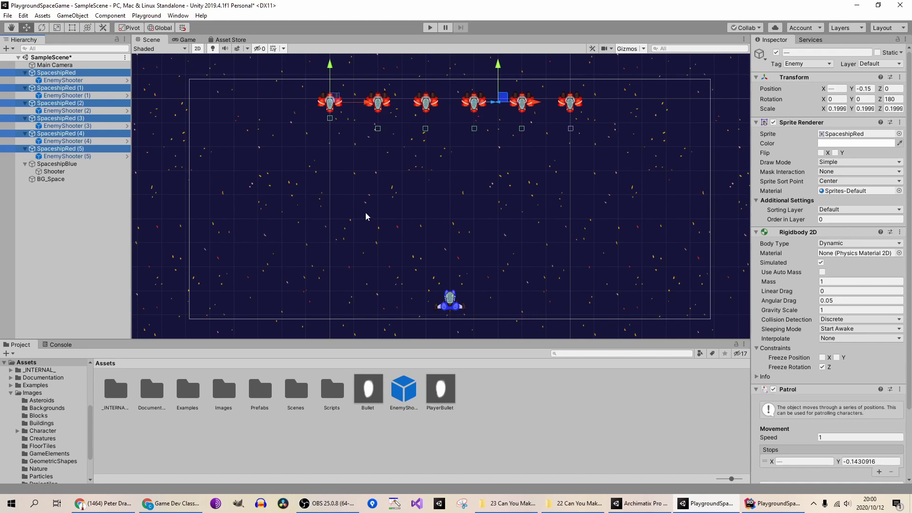
pyautogui.scroll(-4, 798, 389)
pyautogui.click(831, 472)
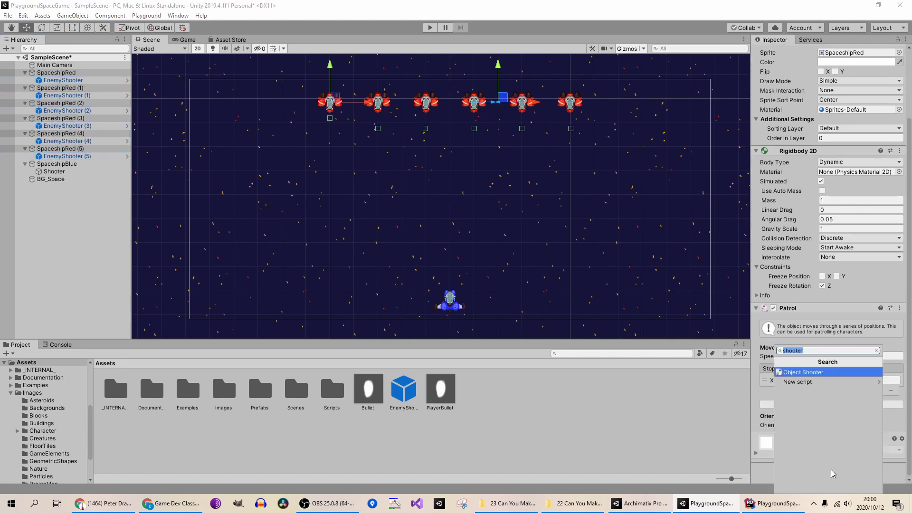
pyautogui.write('collider')
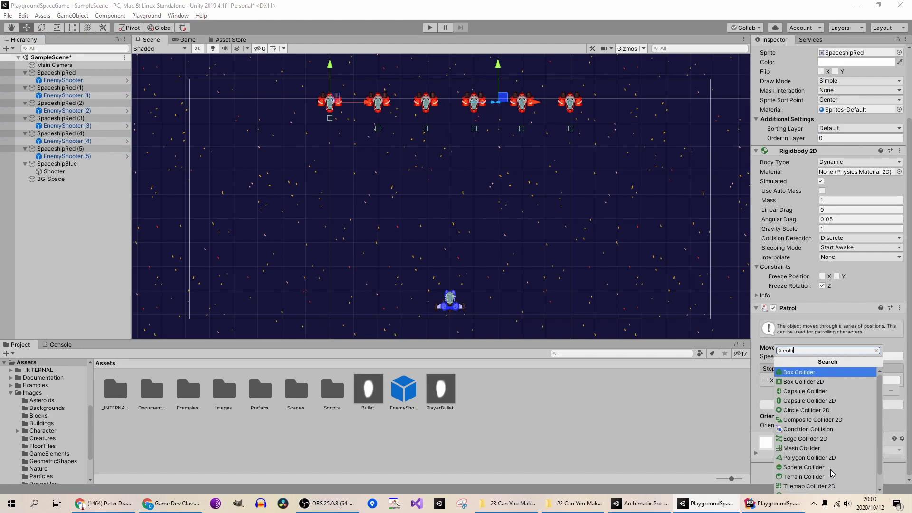
pyautogui.click(792, 382)
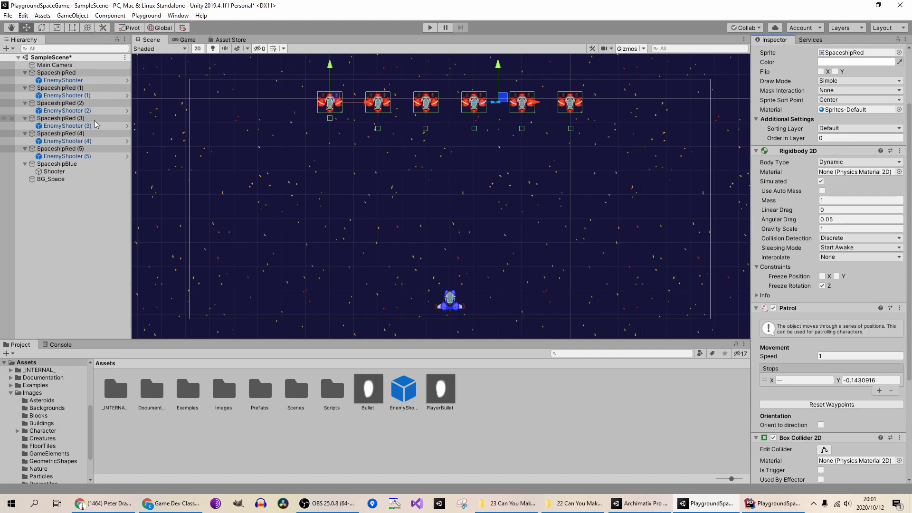
# Play-test the enemy colliders by moving the blue spaceship sideways and shooting, and exit play mode
pyautogui.click(430, 27)
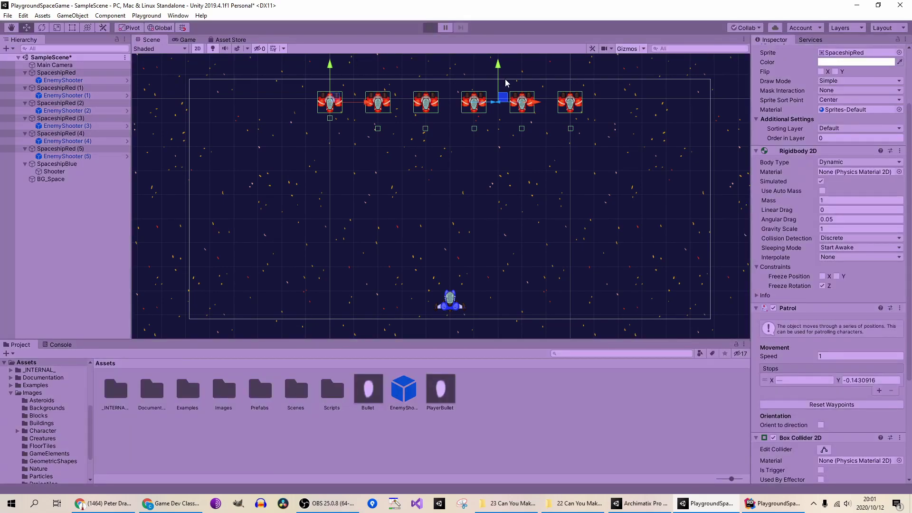
pyautogui.press('Left')
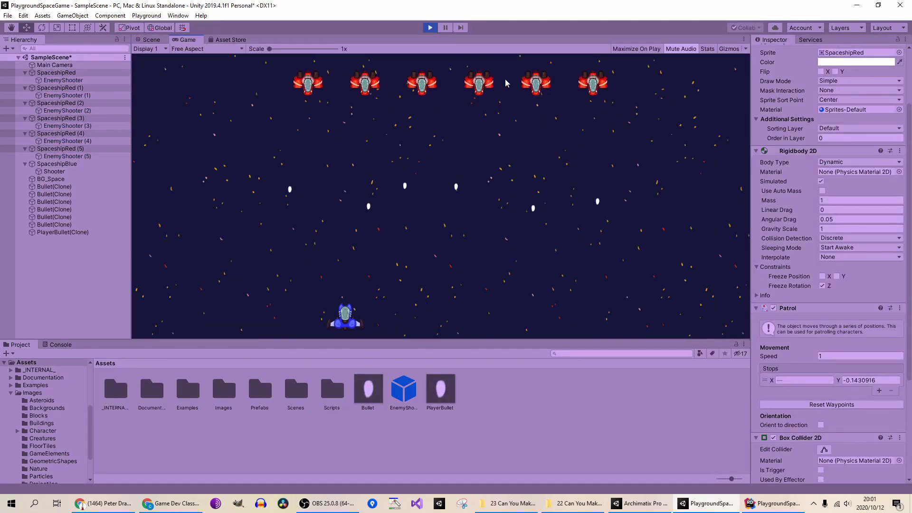
pyautogui.press('space')
pyautogui.press('space')
pyautogui.press('Left')
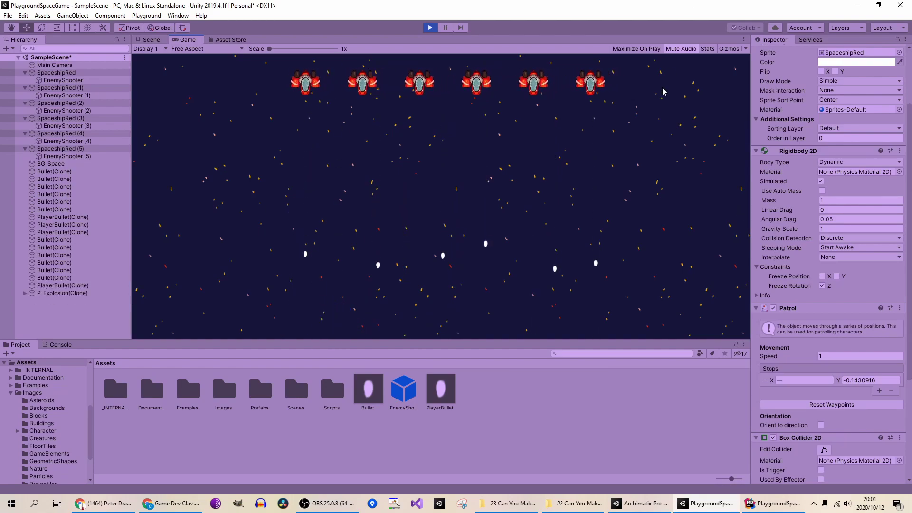
pyautogui.hotkey('ctrl', 'p')
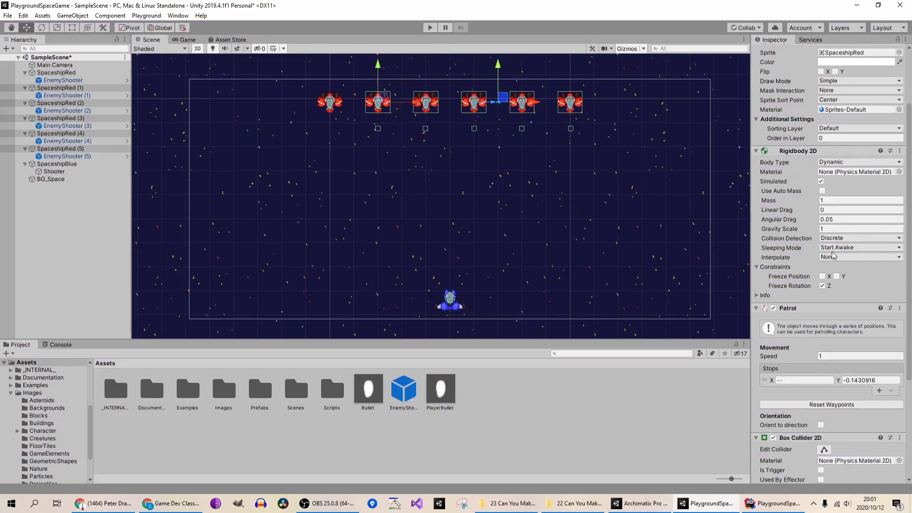
# Turn on Is Trigger for the Box Collider 2D of SpaceshipRed (1) to (5), and play-test moving the blue spaceship both ways
pyautogui.scroll(-3, 844, 275)
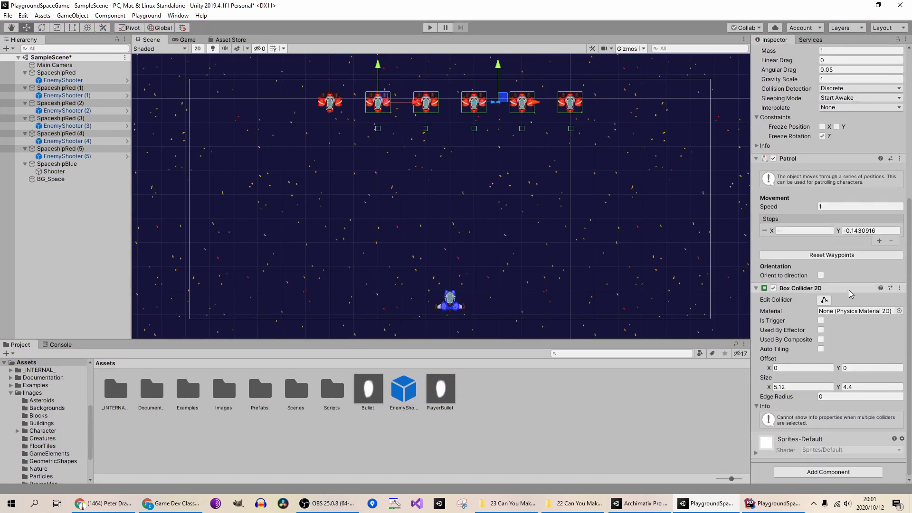
pyautogui.click(820, 321)
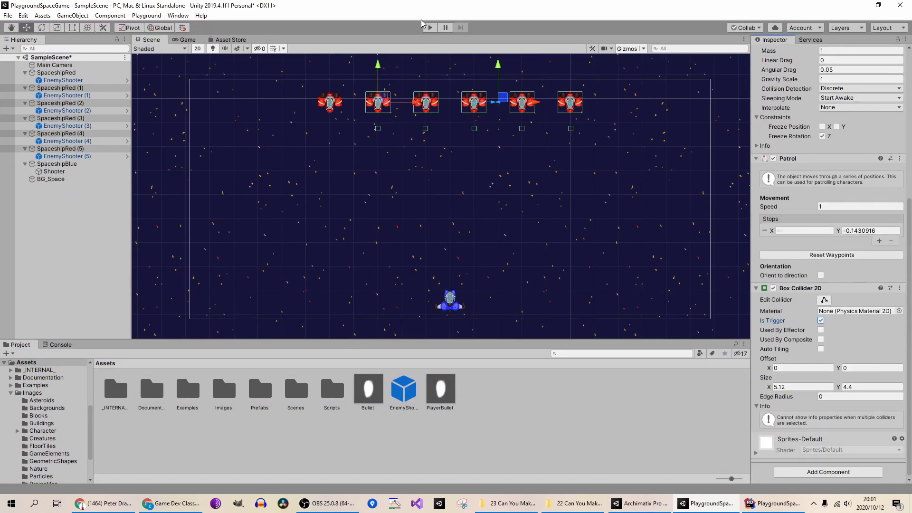
pyautogui.click(430, 28)
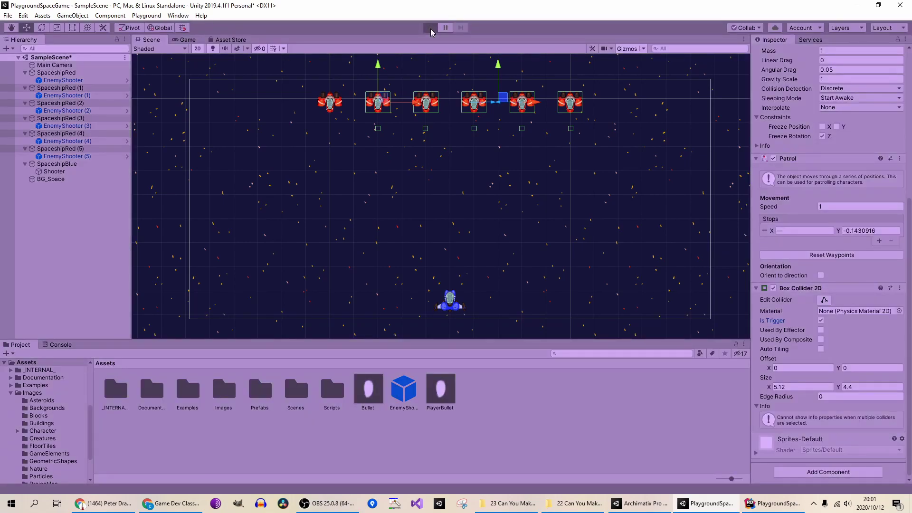
pyautogui.press('Right')
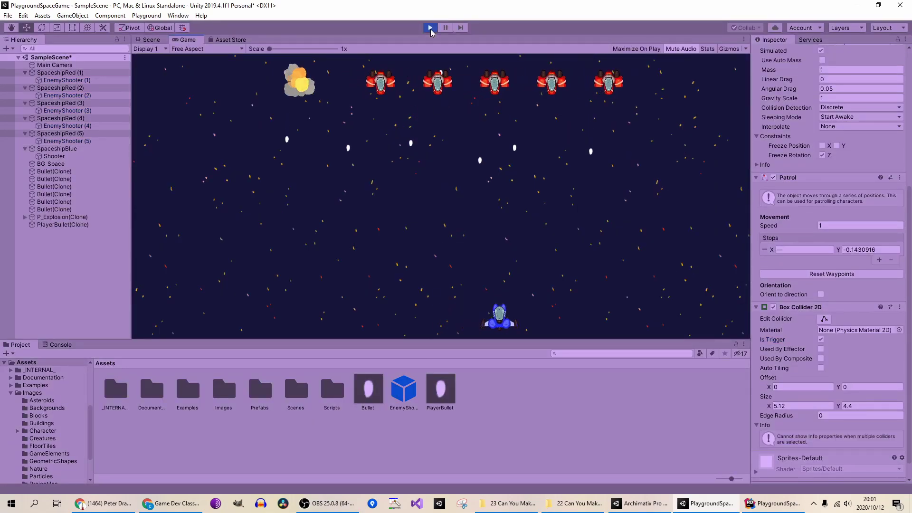
pyautogui.press('Left')
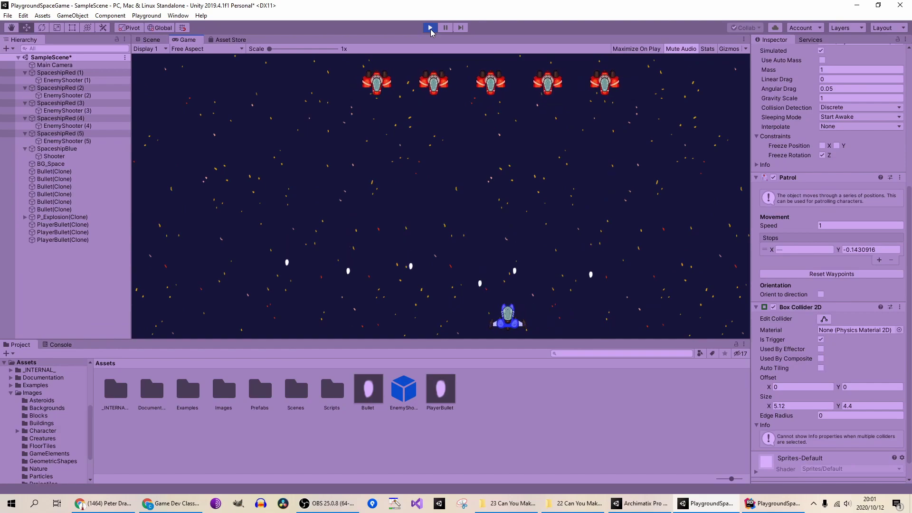
pyautogui.click(430, 28)
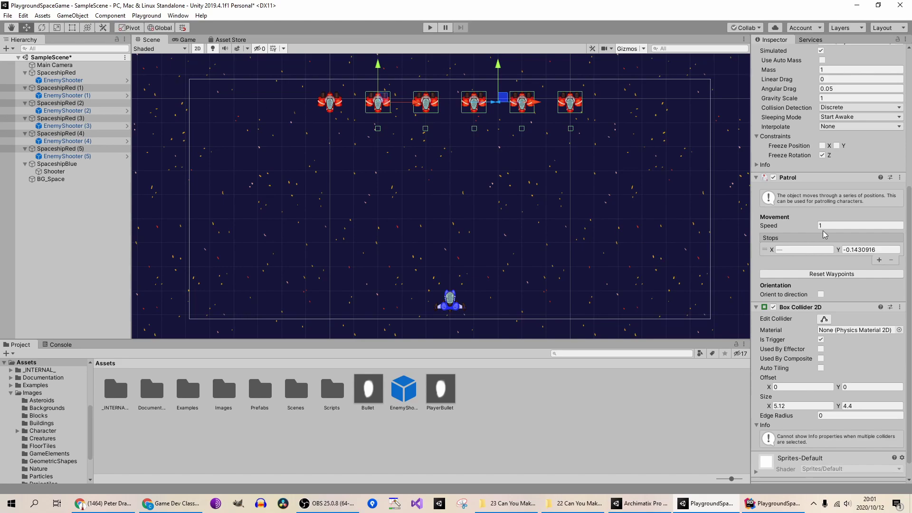
# Turn off Is Trigger for the Box Collider 2D of SpaceshipRed (1) to (5)
pyautogui.scroll(6, 824, 234)
pyautogui.scroll(-7, 812, 285)
pyautogui.click(820, 321)
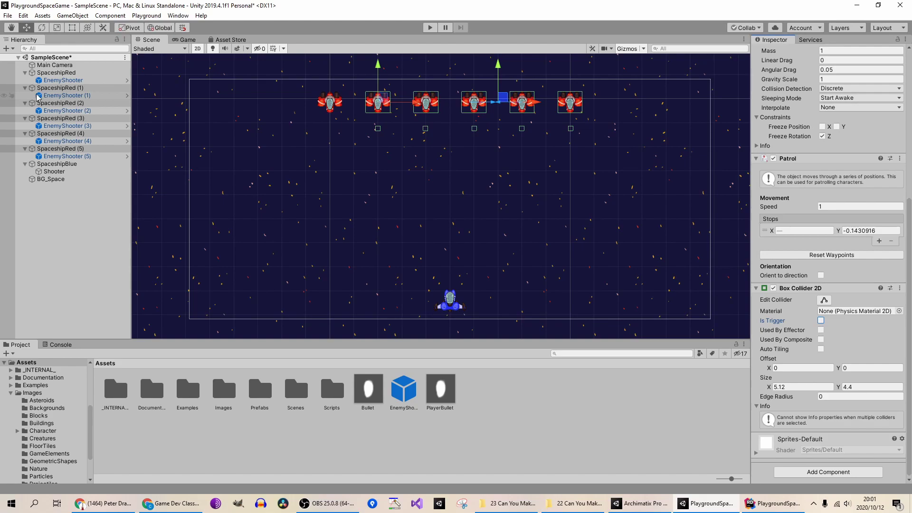
# Review the first SpaceshipRed's components, play-test twice by moving the blue spaceship sideways and shooting, and exit play mode
pyautogui.click(55, 75)
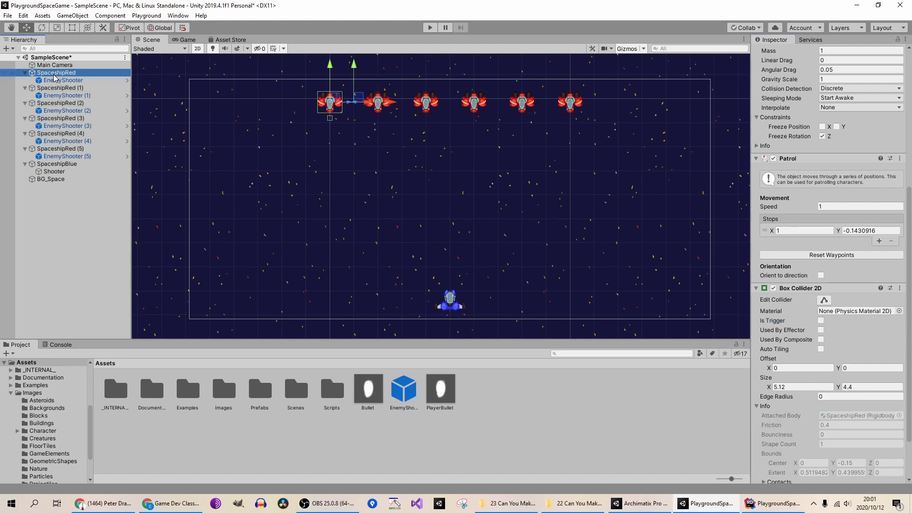
pyautogui.scroll(-3, 784, 281)
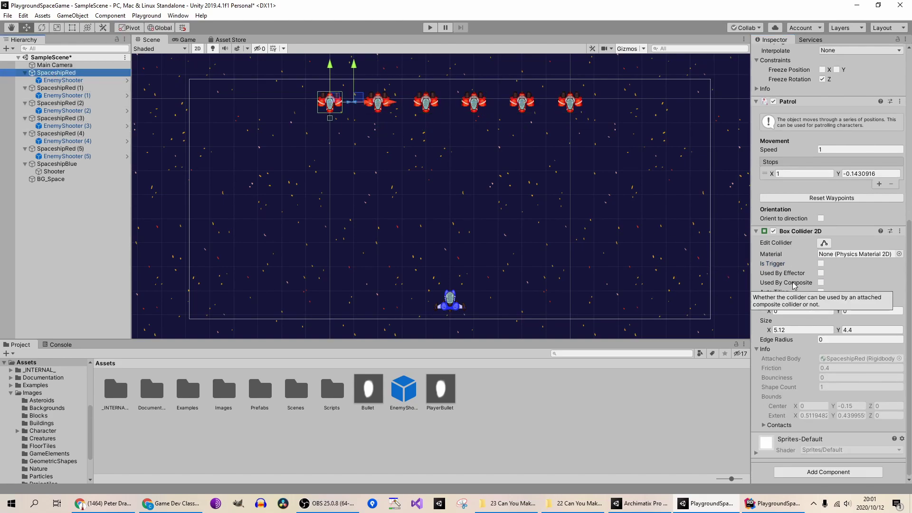
pyautogui.scroll(15, 793, 285)
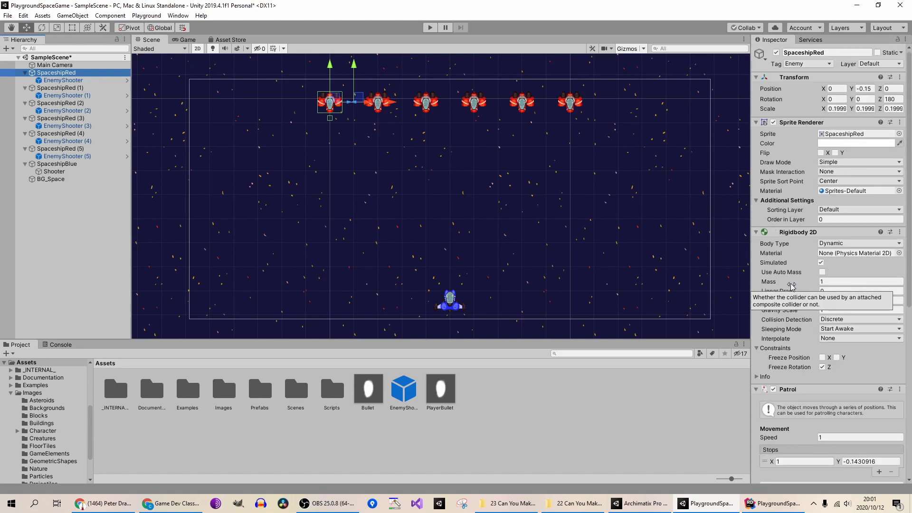
pyautogui.click(430, 27)
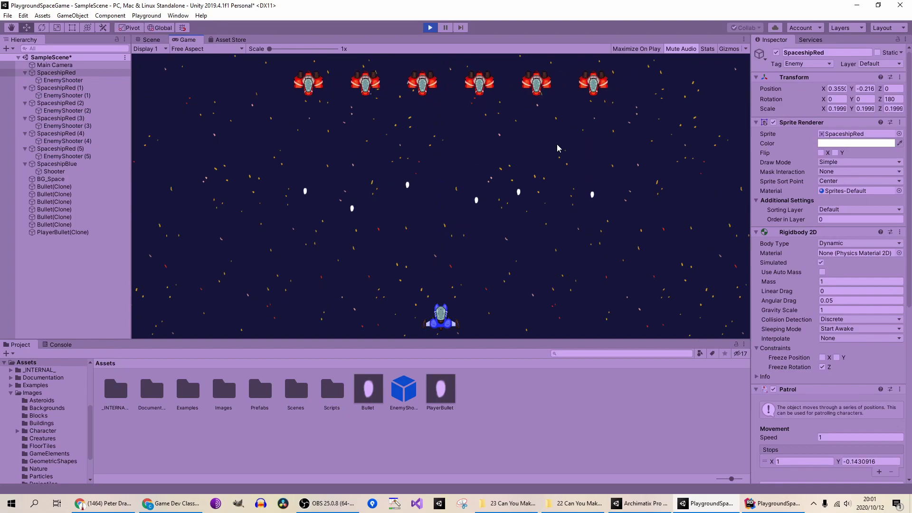
pyautogui.press('Left')
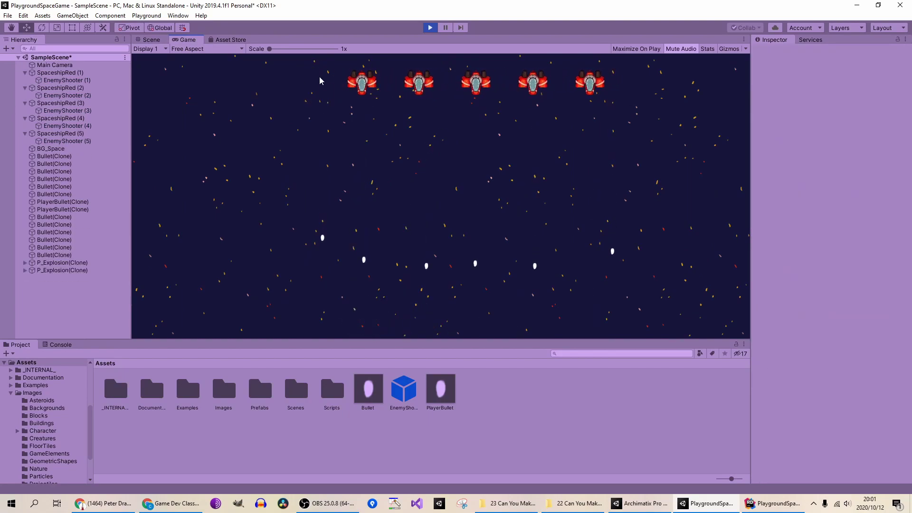
pyautogui.click(429, 28)
pyautogui.click(429, 28)
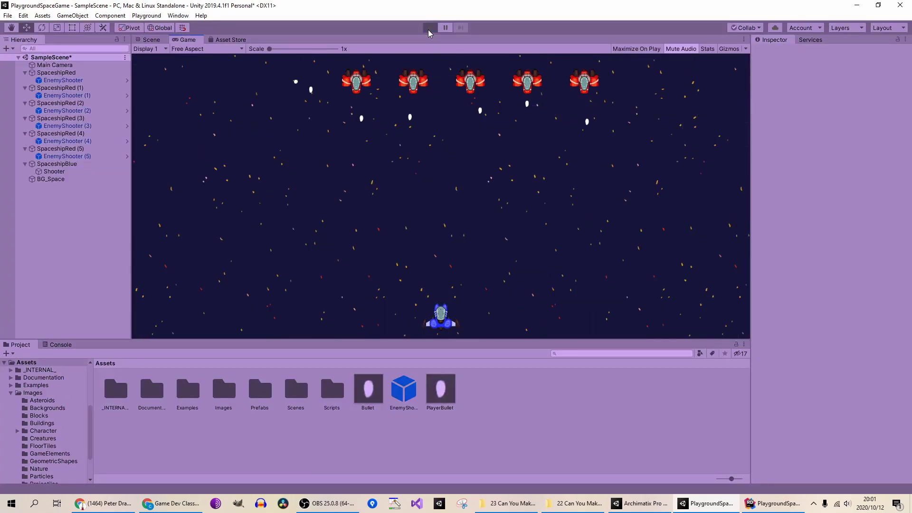
pyautogui.press('space')
pyautogui.press('Left')
pyautogui.press('Right')
pyautogui.press('space')
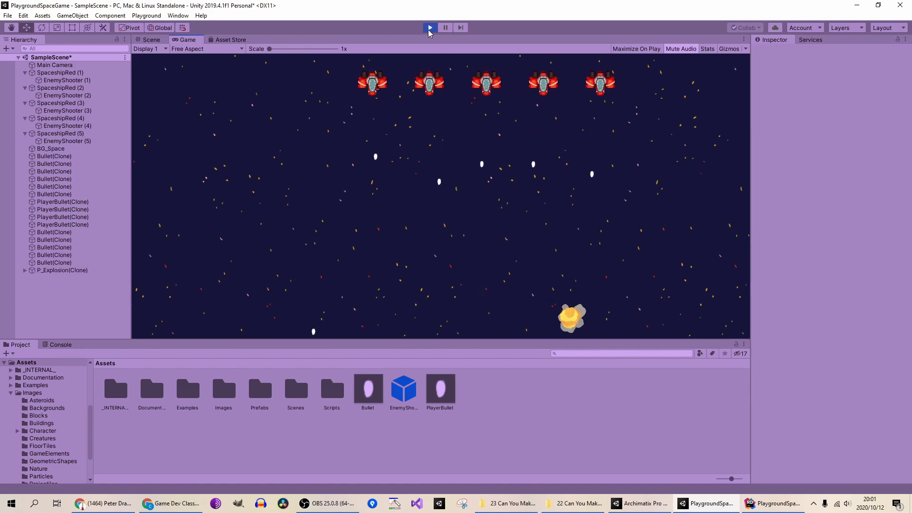
pyautogui.click(430, 28)
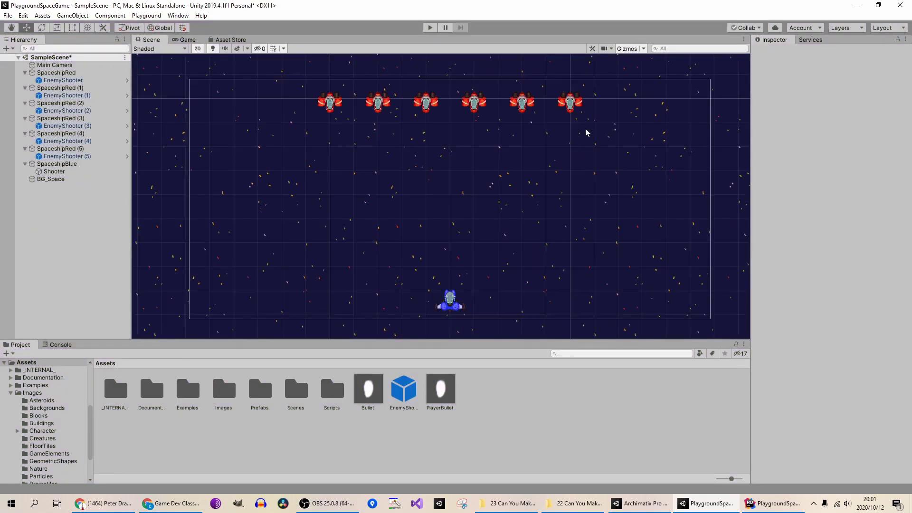
# Move the EnemyShooter of the first SpaceshipRed down in line with the other ships' shooters, and check EnemyShooter (1) to (4)
pyautogui.click(78, 73)
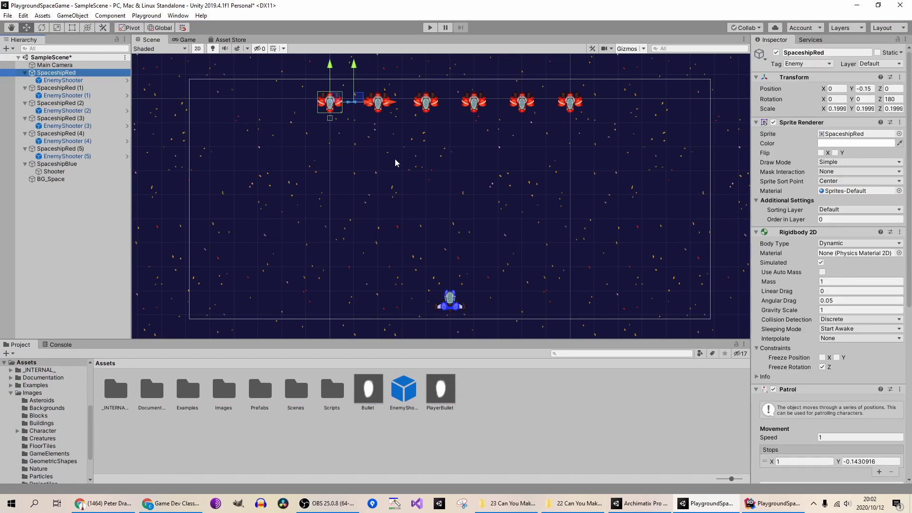
pyautogui.click(67, 80)
pyautogui.click(66, 74)
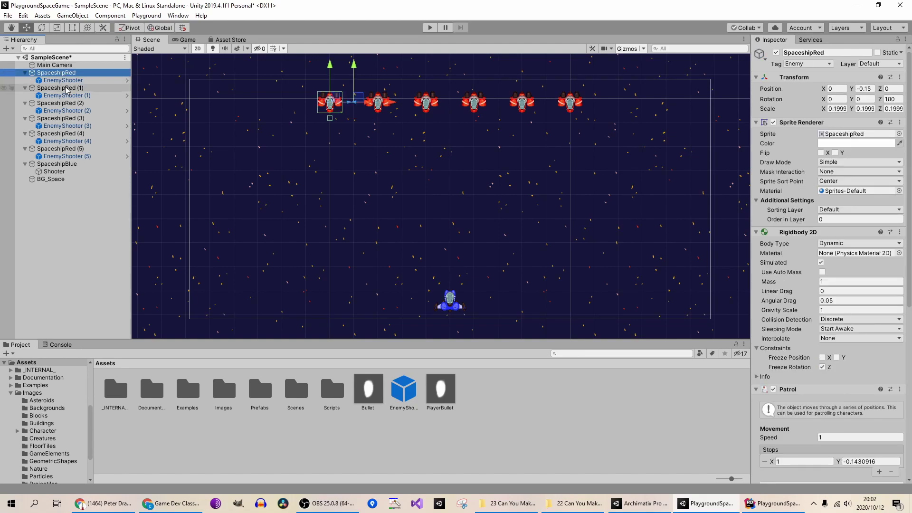
pyautogui.click(62, 87)
pyautogui.click(69, 95)
pyautogui.click(63, 80)
pyautogui.moveTo(329, 86); pyautogui.dragTo(329, 94)
pyautogui.click(71, 95)
pyautogui.click(83, 111)
pyautogui.click(85, 126)
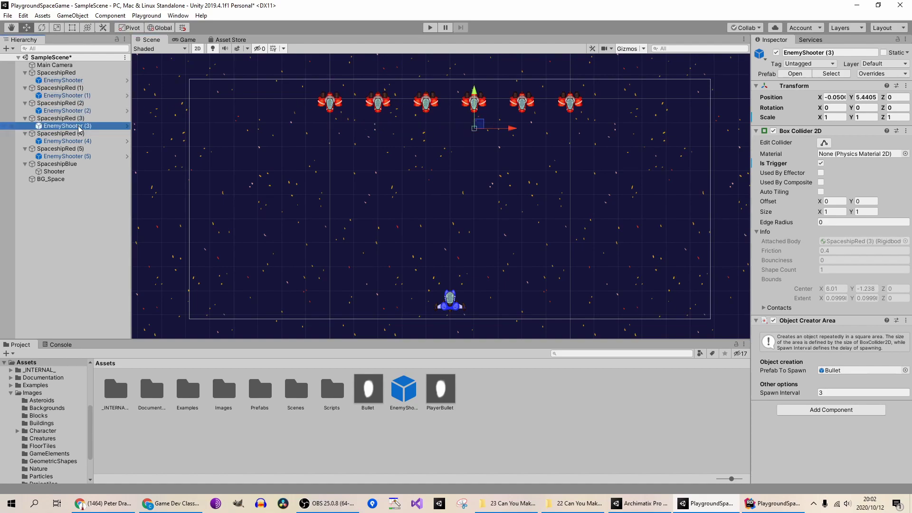
pyautogui.click(88, 141)
# Check the Box Collider 2D of SpaceshipBlue, SpaceshipRed and the PlayerBullet prefab, making sure Is Trigger is off on PlayerBullet
pyautogui.click(91, 163)
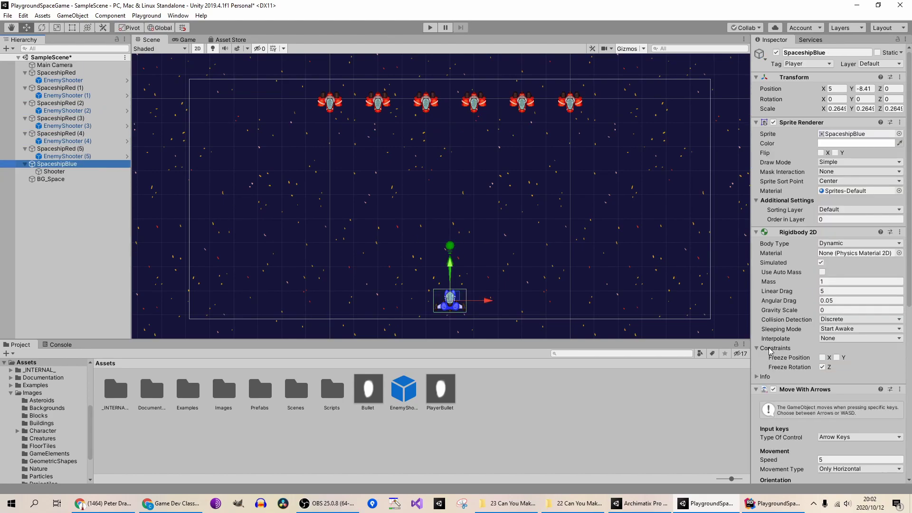
pyautogui.scroll(-5, 772, 350)
pyautogui.scroll(-2, 772, 351)
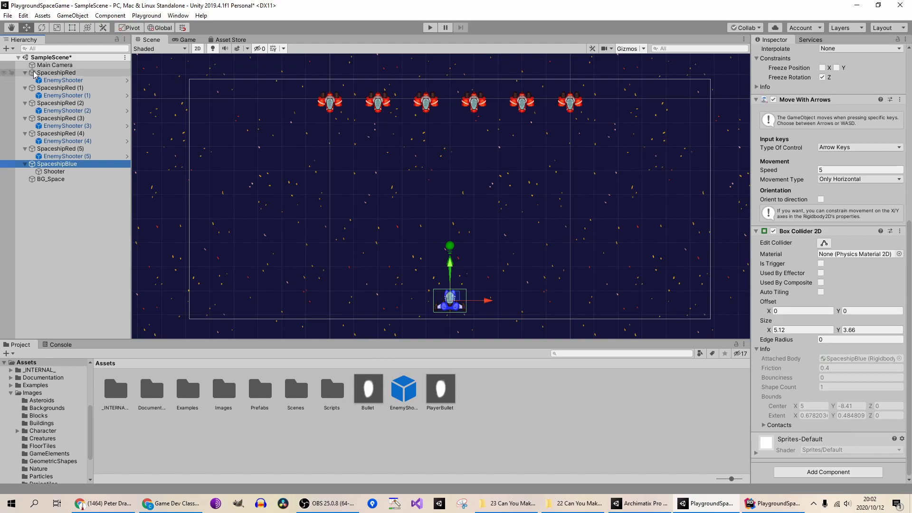
pyautogui.click(56, 72)
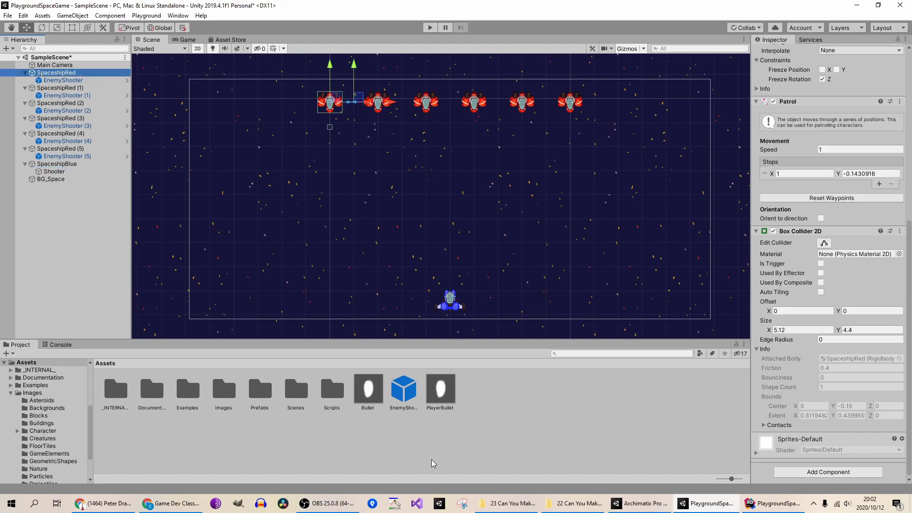
pyautogui.doubleClick(441, 390)
pyautogui.click(47, 69)
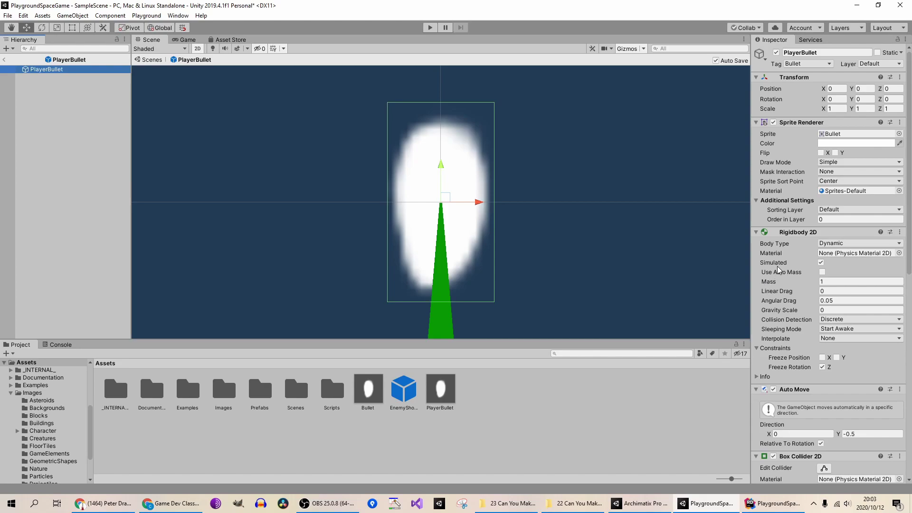
pyautogui.scroll(-8, 779, 269)
pyautogui.scroll(5, 781, 268)
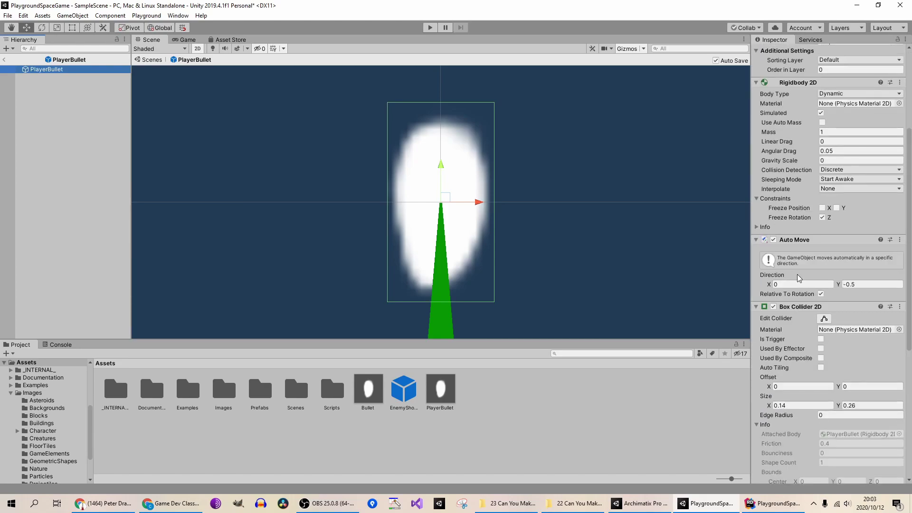
pyautogui.click(820, 340)
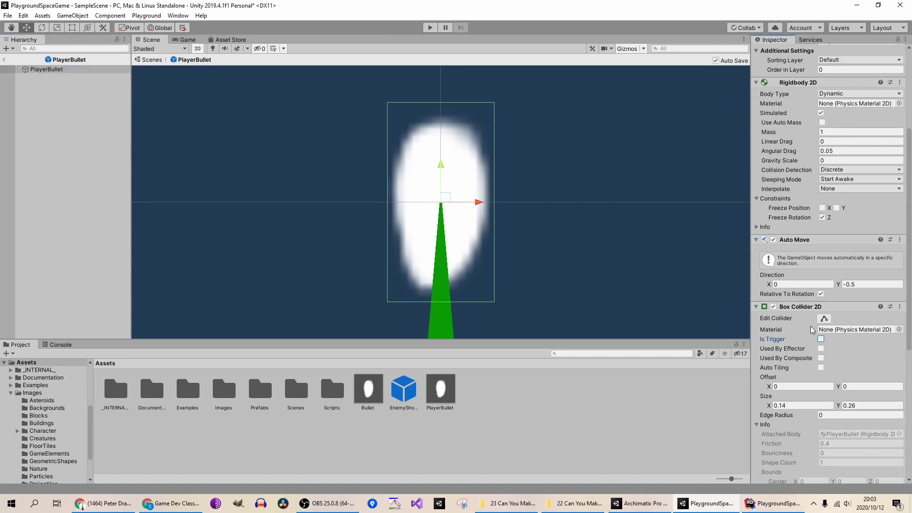
# Play-test by moving the blue spaceship both ways while shooting down all the red enemies, and exit play mode
pyautogui.click(426, 29)
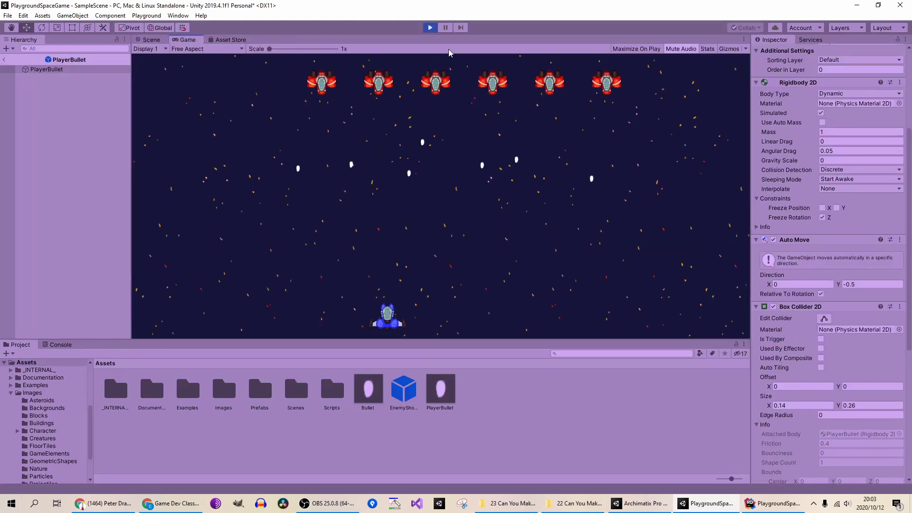
pyautogui.press('Left')
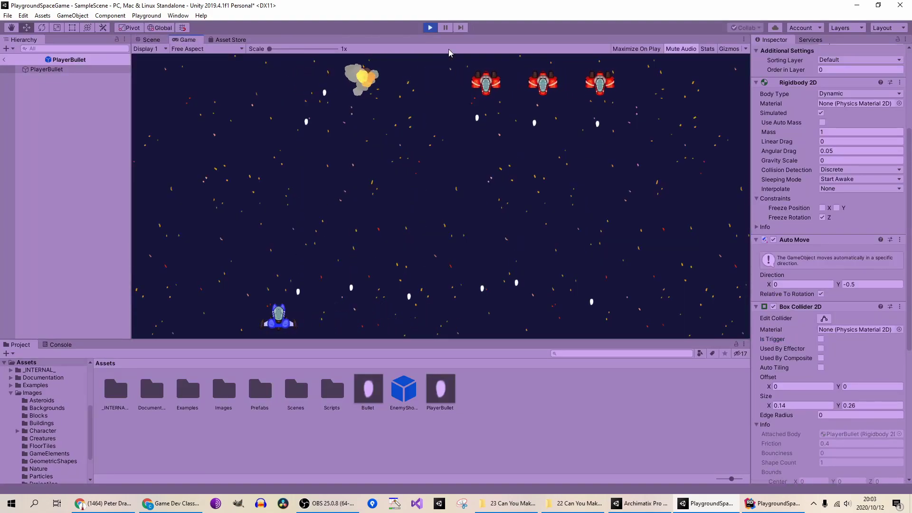
pyautogui.press('Right')
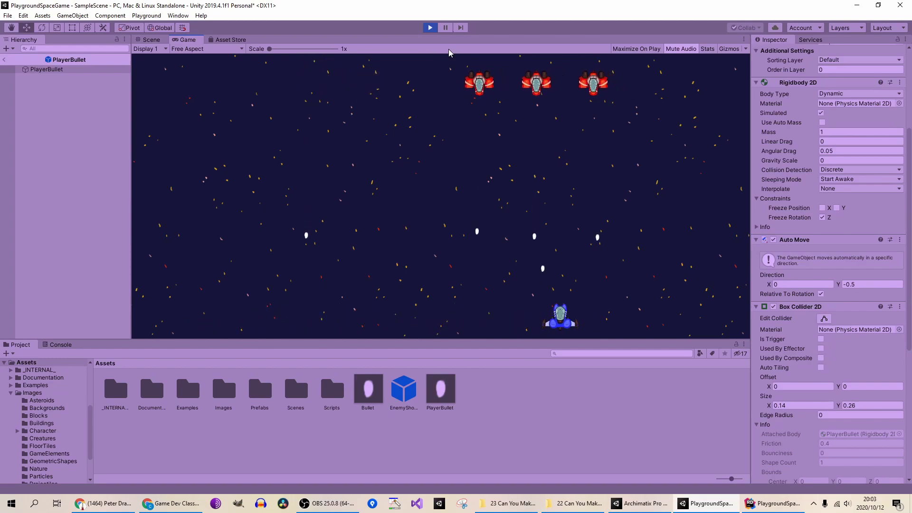
pyautogui.press('Left')
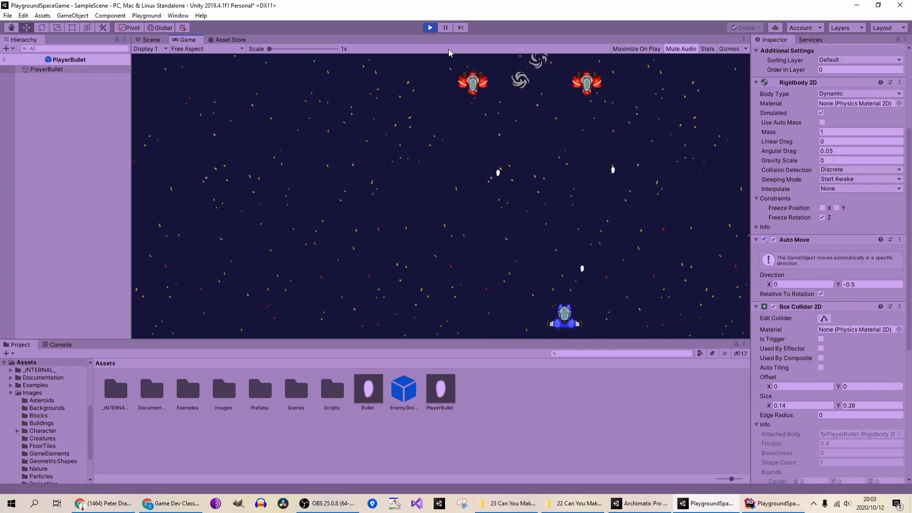
pyautogui.press('Right')
pyautogui.press('Left')
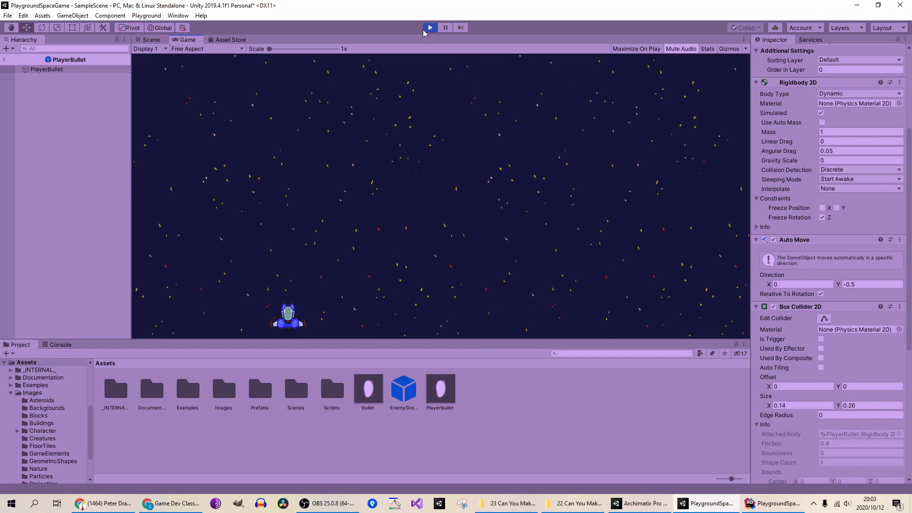
pyautogui.click(427, 30)
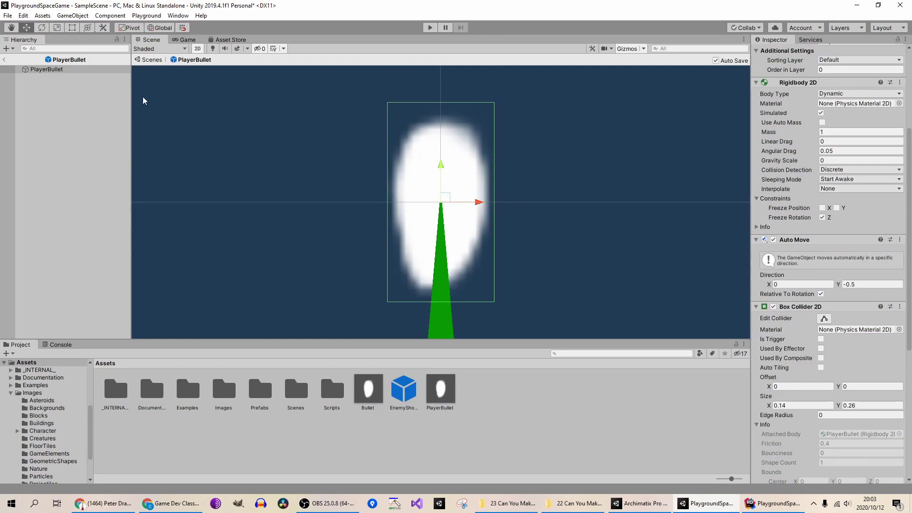
# Leave PlayerBullet prefab editing for SampleScene, and save the scene and the project
pyautogui.click(4, 60)
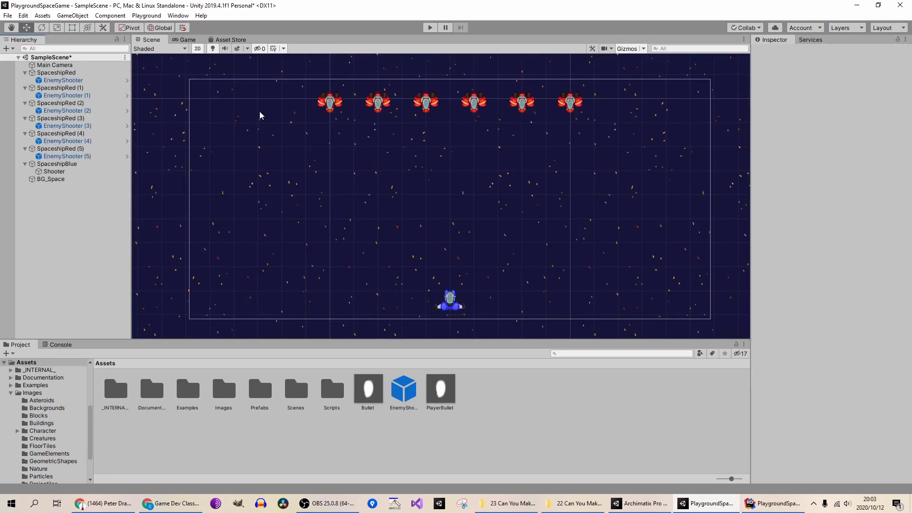
pyautogui.click(8, 15)
pyautogui.click(23, 49)
pyautogui.click(8, 15)
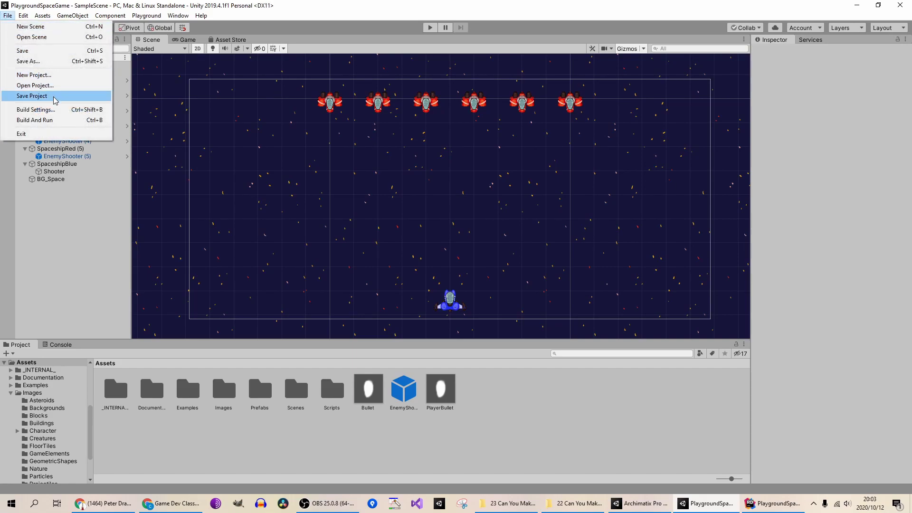
pyautogui.click(33, 96)
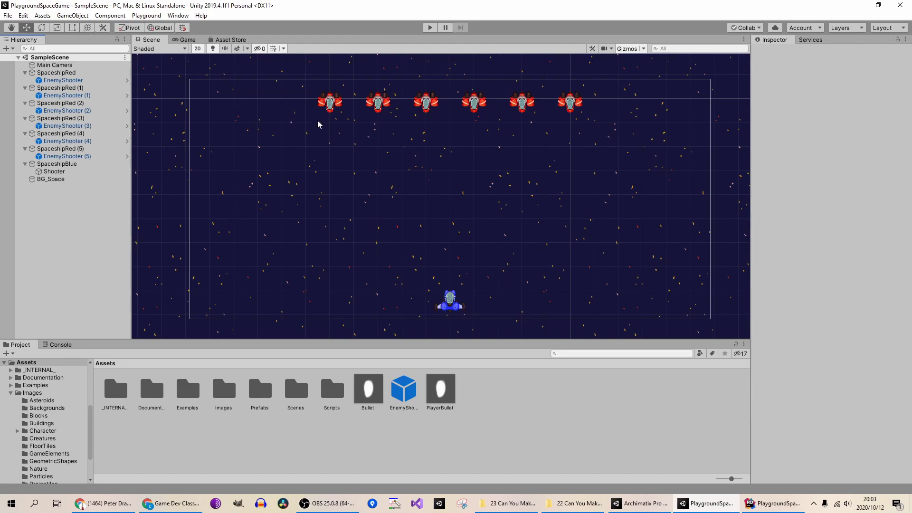
pyautogui.moveTo(281, 93); pyautogui.dragTo(623, 310)
pyautogui.click(573, 263)
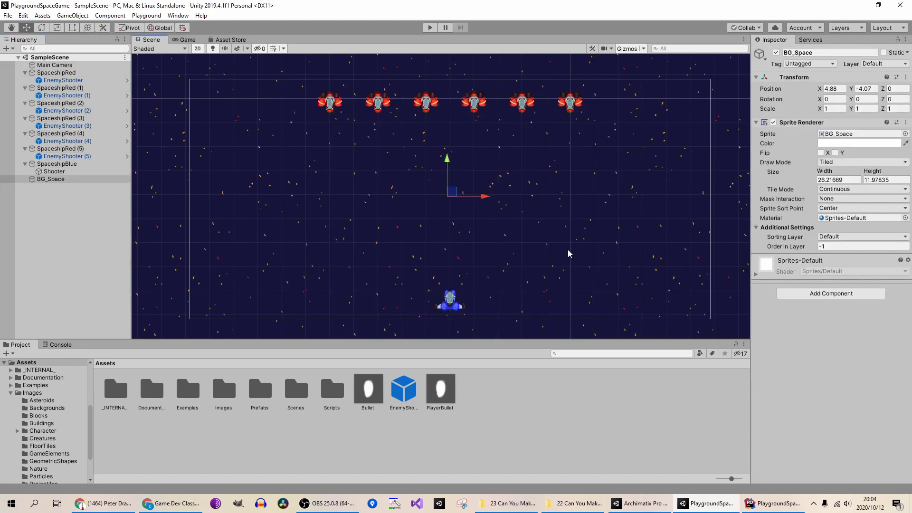
pyautogui.moveTo(293, 92); pyautogui.dragTo(603, 318)
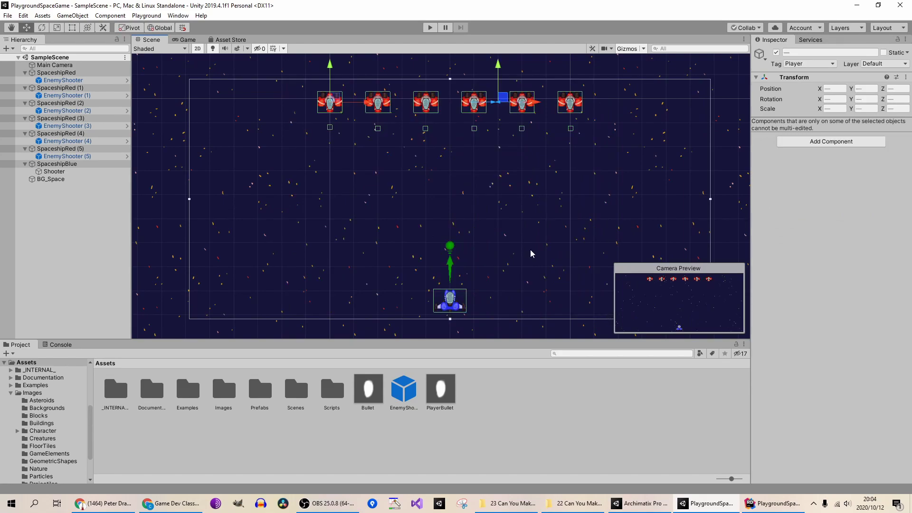
pyautogui.click(572, 218)
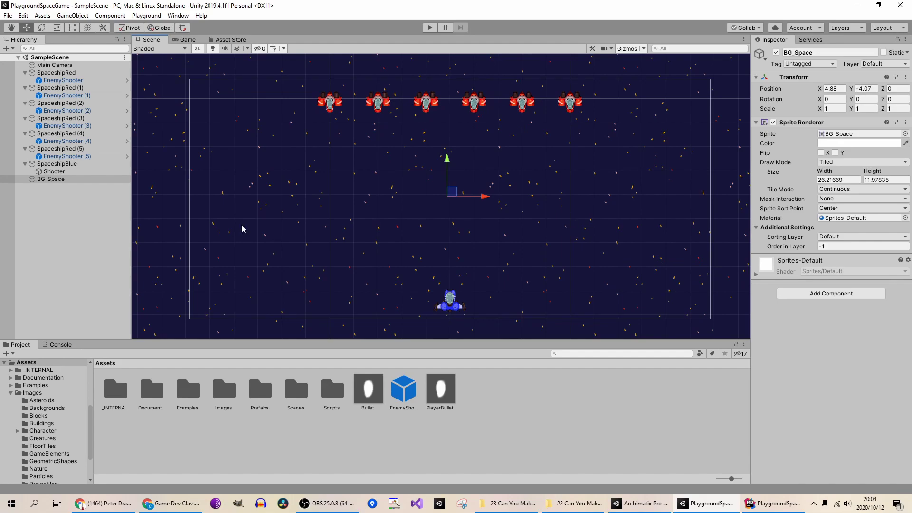